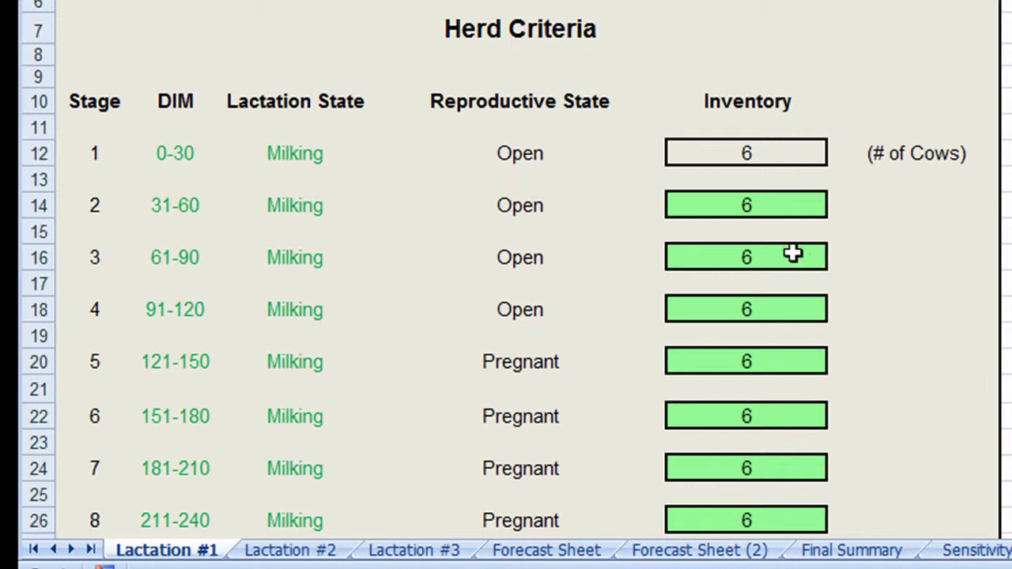
- Set the stage 5 (121-150 DIM) inventory on the Lactation #1 sheet to 7 cows
scroll(791, 256, down, 4)
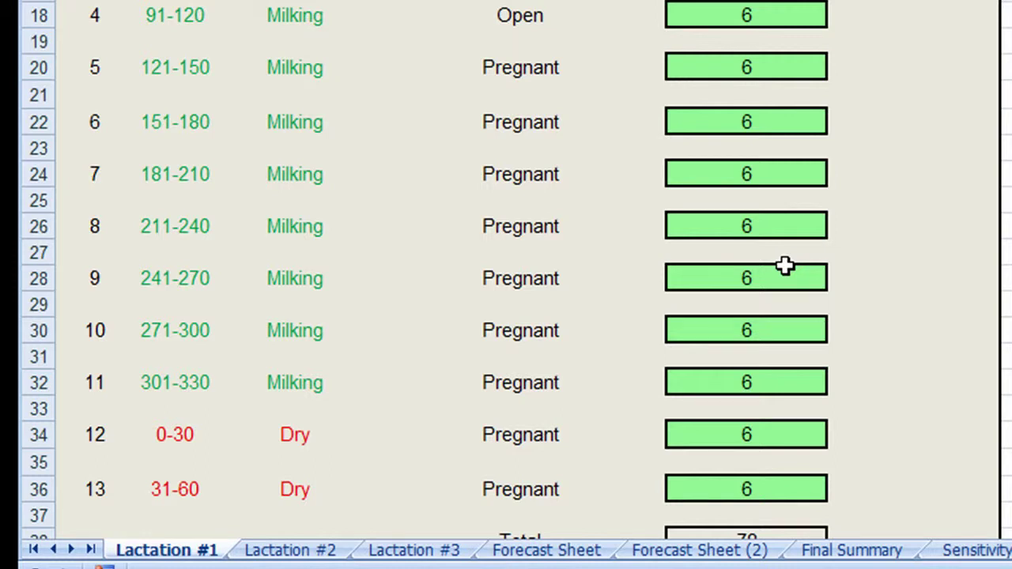
key(Down)
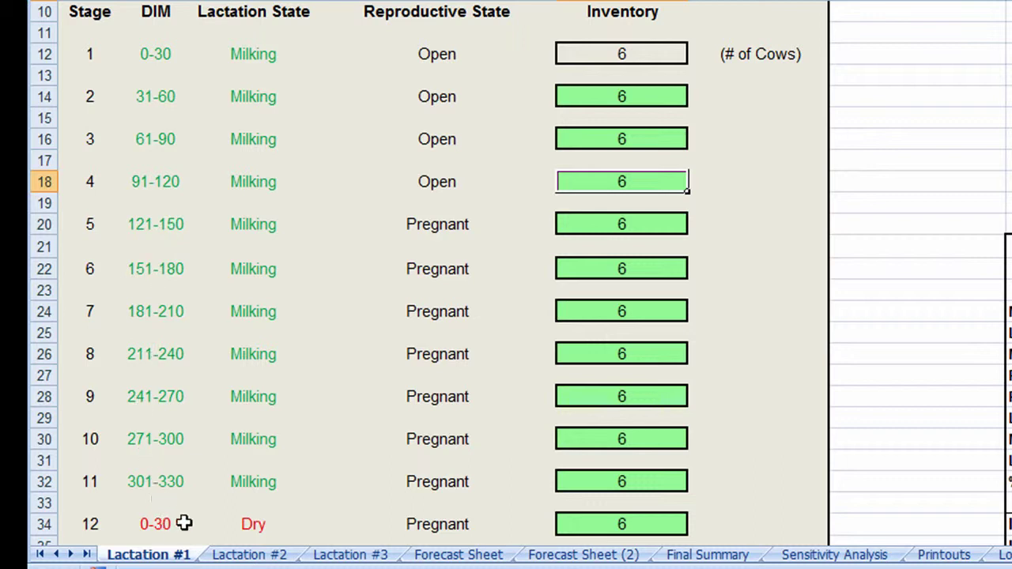
click(618, 236)
text(7)
key(Return)
- Set the stage 8 (211-240 DIM) inventory to 8 cows
key(Down)
key(Down)
key(Down)
key(Down)
key(Down)
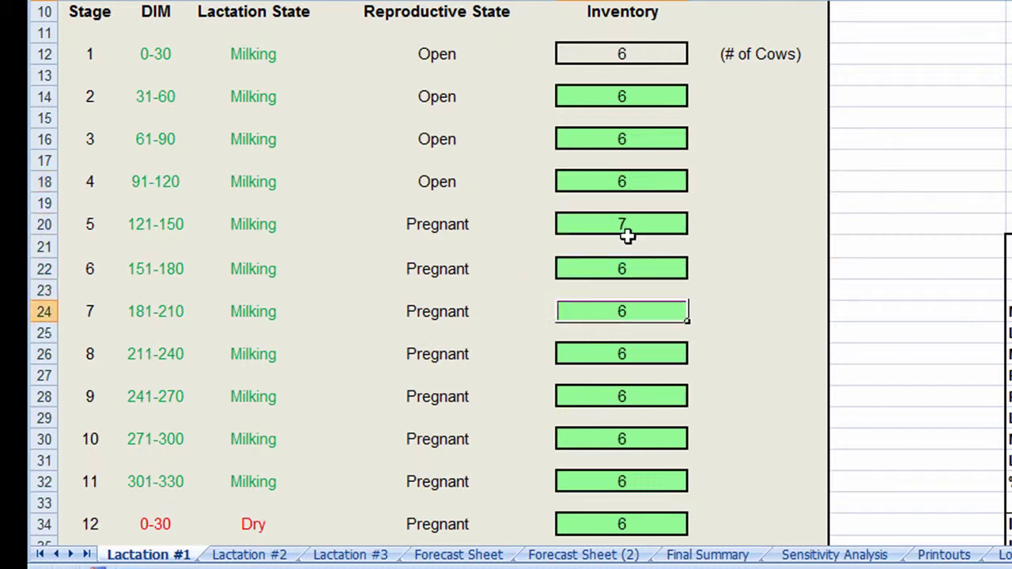
text(8)
key(Return)
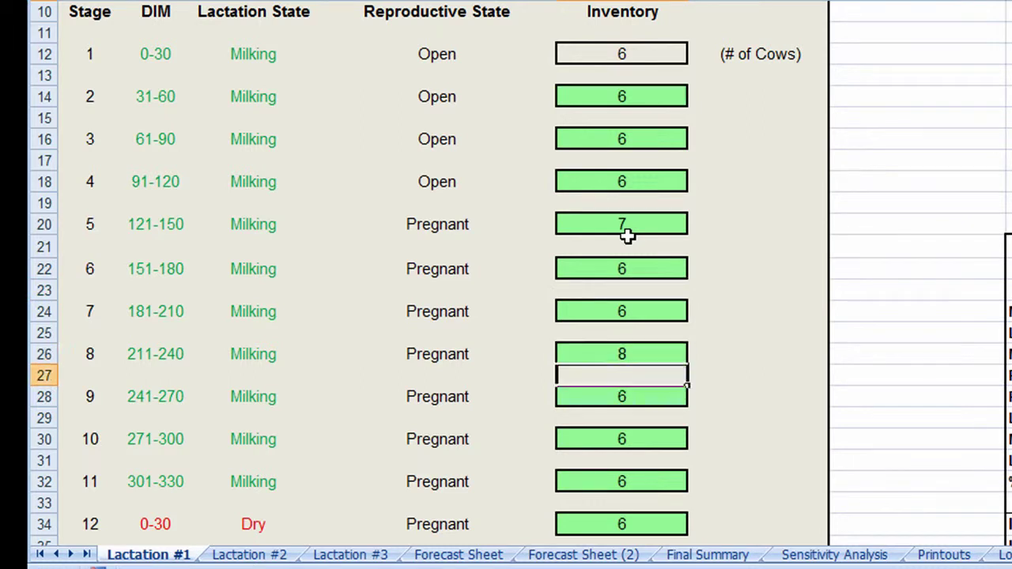
- Set the inventory of stage 13, the 31-60 day dry group, to 5 cows
scroll(560, 347, down, 1)
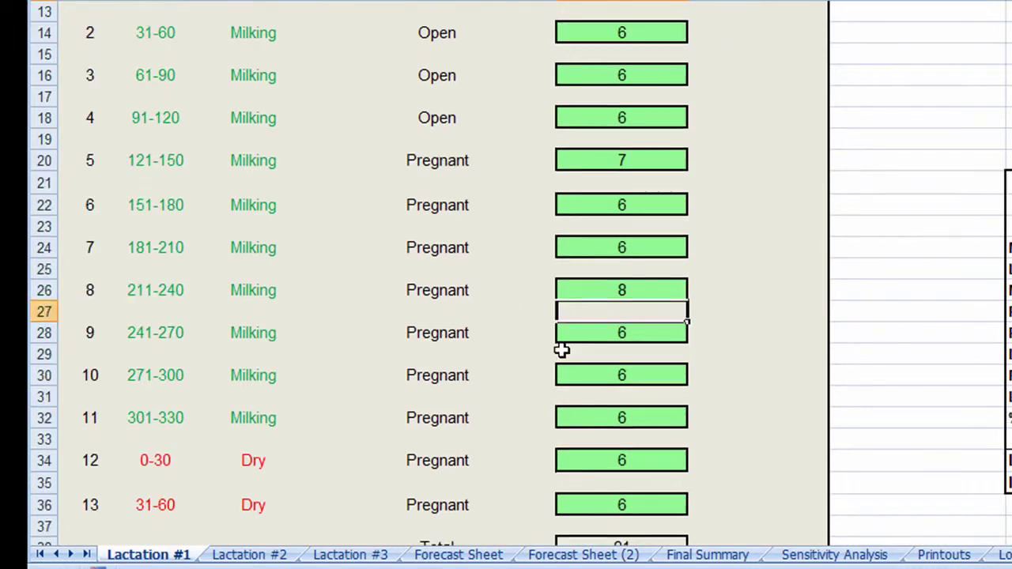
click(620, 506)
text(5)
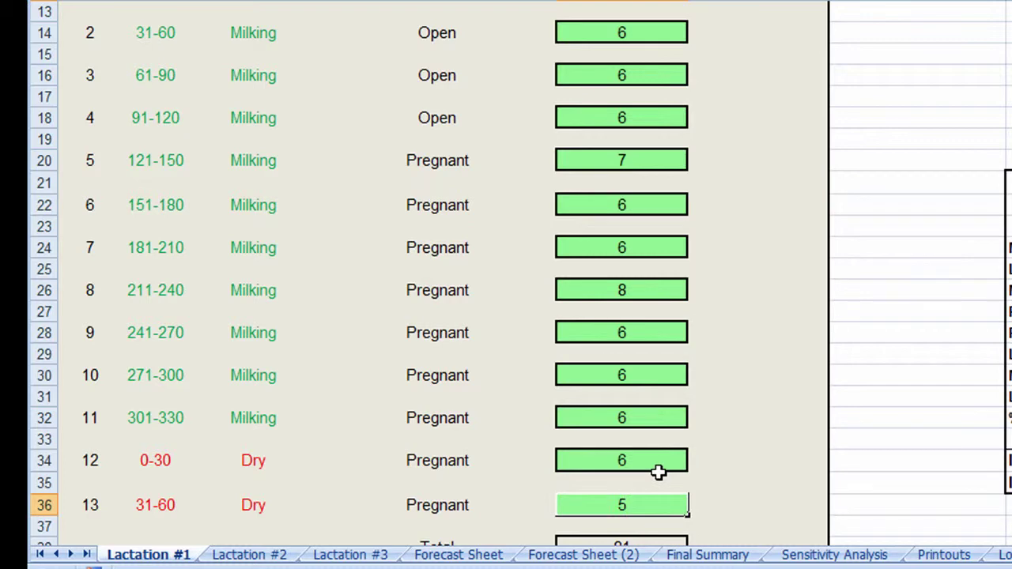
scroll(725, 483, down, 1)
key(Return)
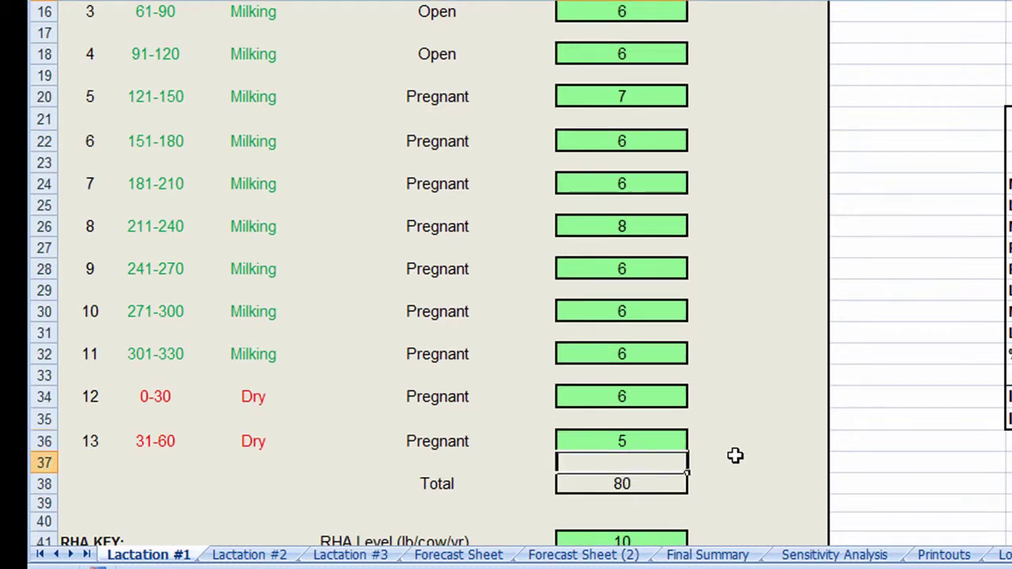
- Set the RHA Level below the herd inventory to key 11
scroll(736, 456, down, 2)
scroll(735, 455, down, 2)
scroll(732, 451, down, 2)
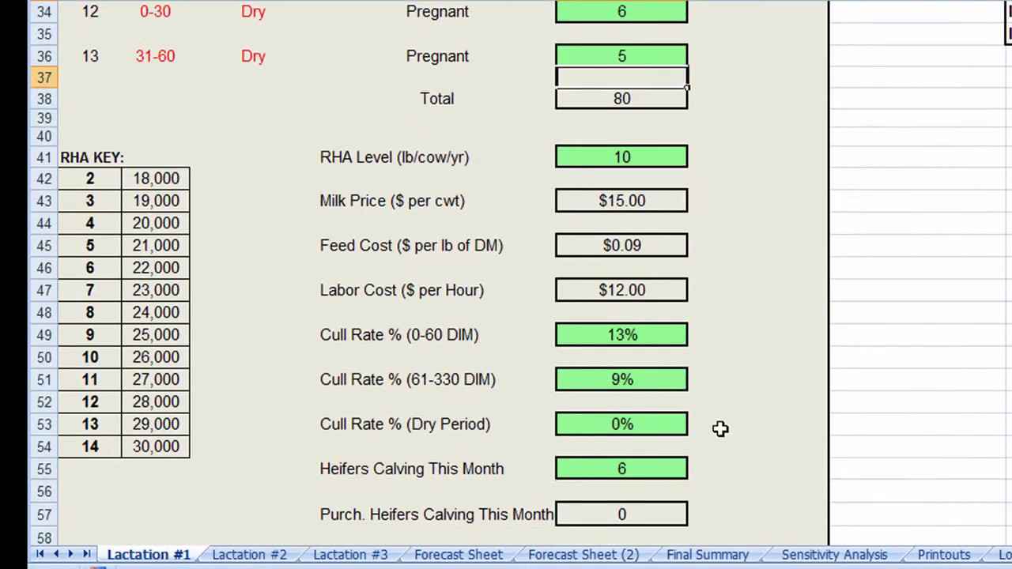
click(649, 161)
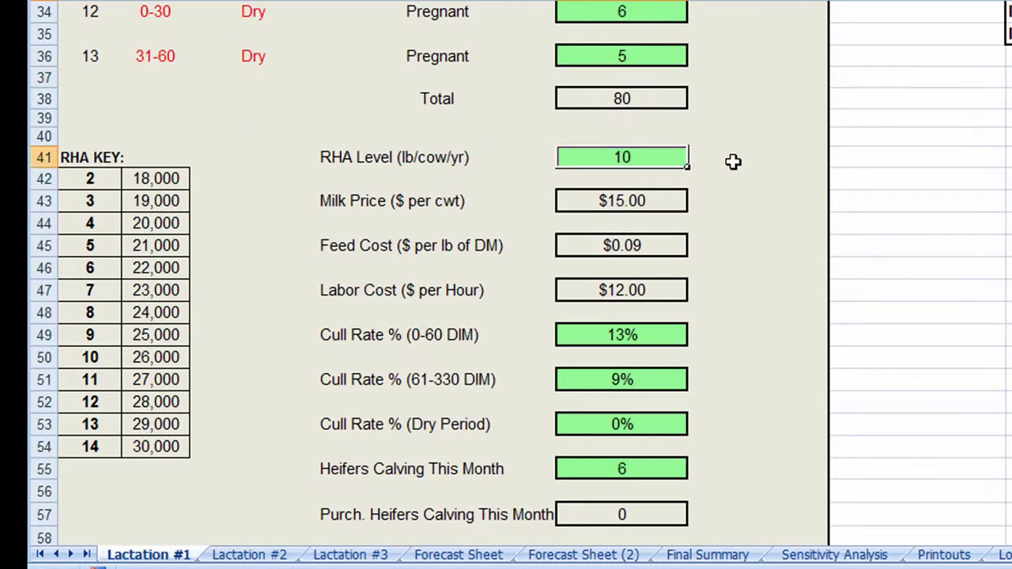
text(11)
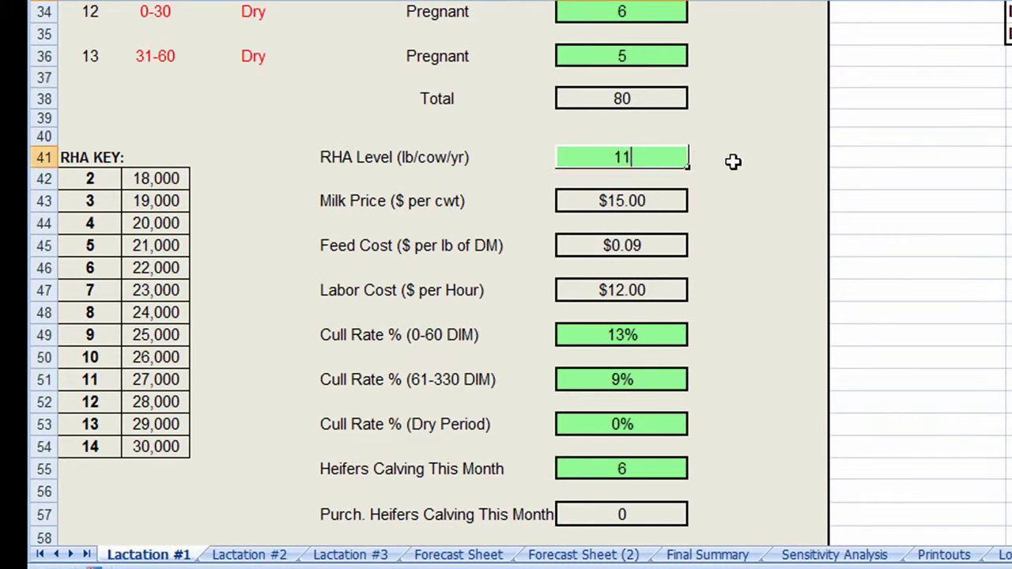
key(Return)
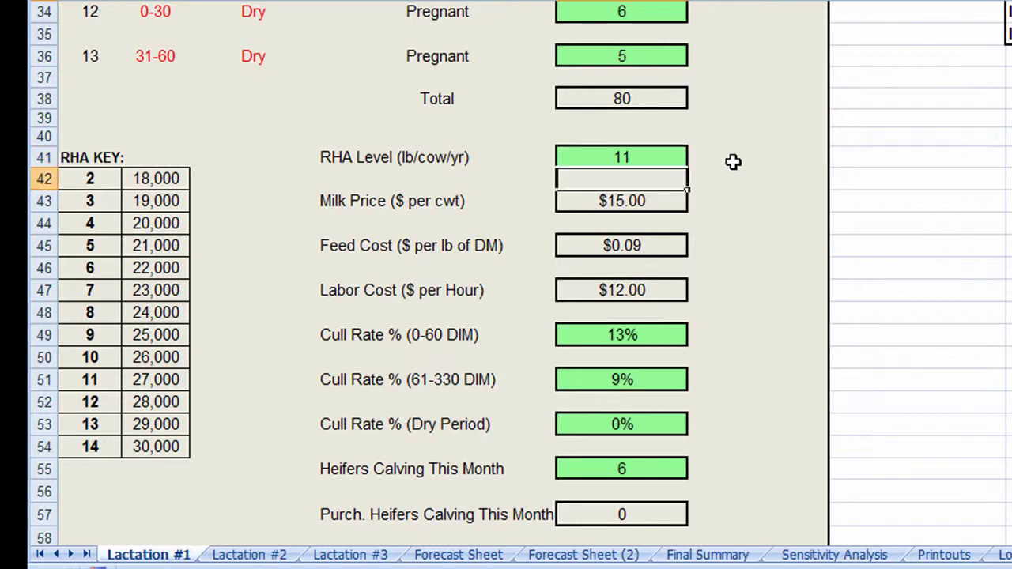
- Set Heifers Calving This Month to 7 on the Lactation #1 sheet
click(668, 336)
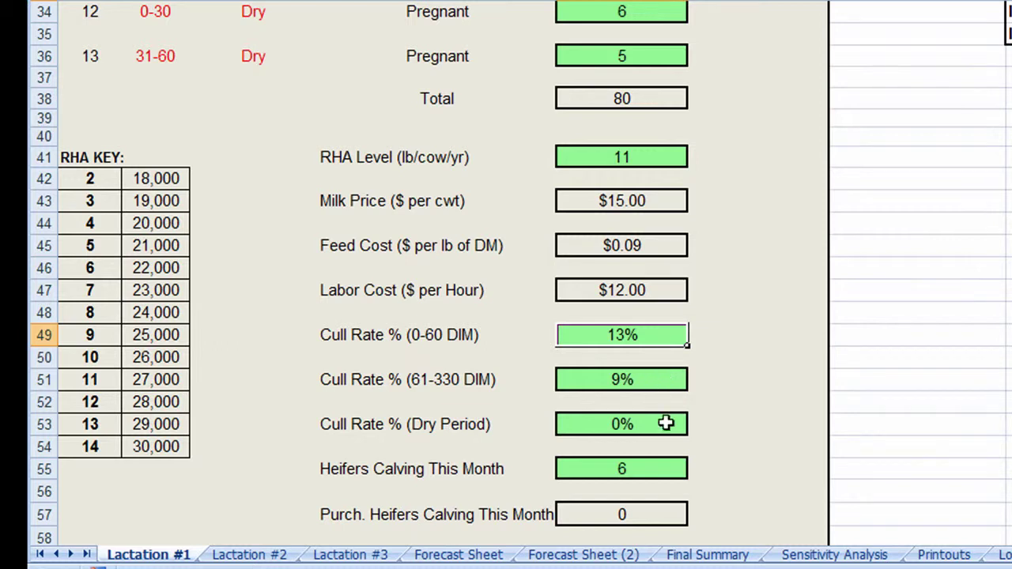
click(661, 465)
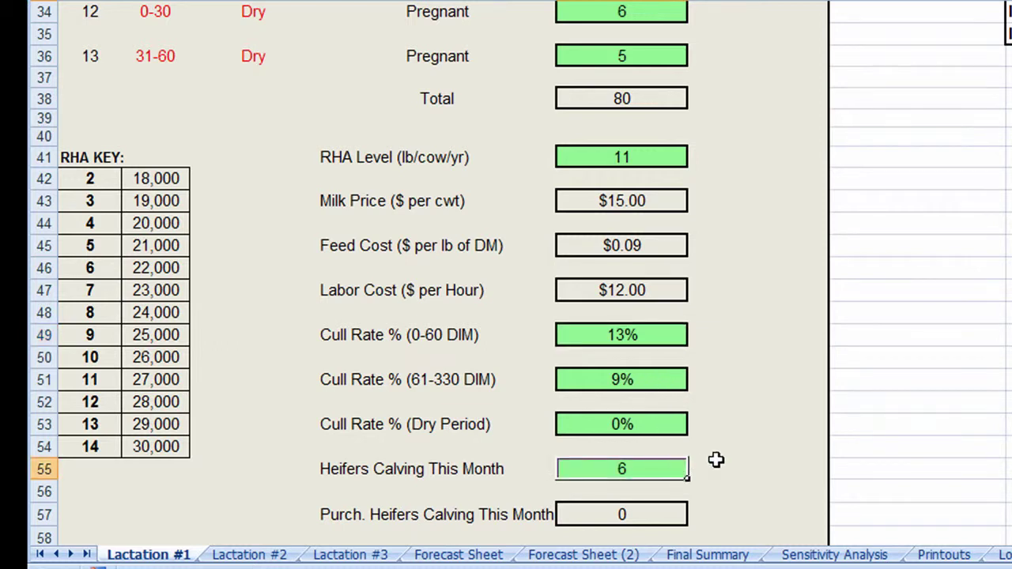
text(7)
key(Return)
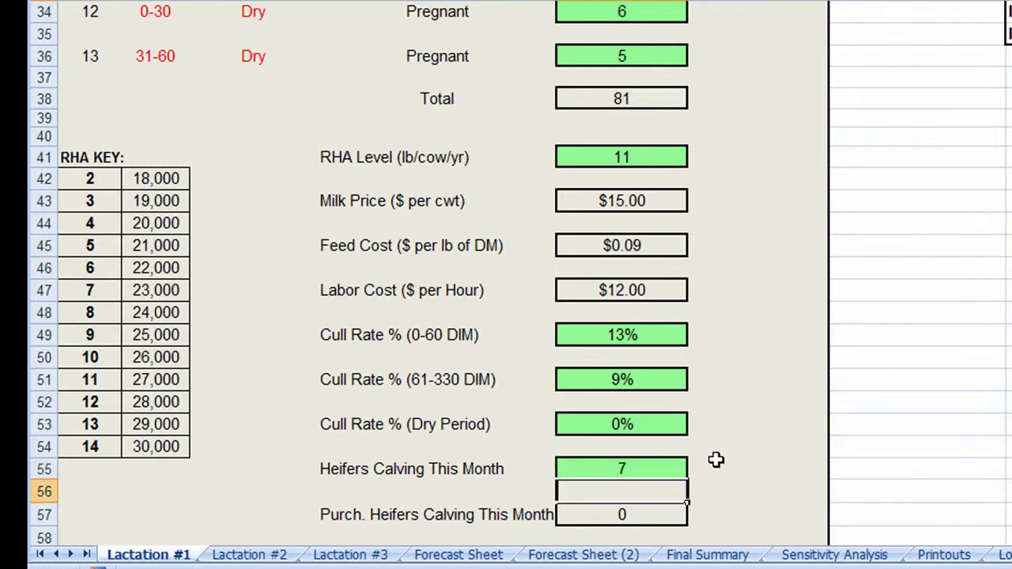
- Look at the Lactation #2 and Lactation #3 entry sheets, ending on the Forecast Sheet
click(286, 555)
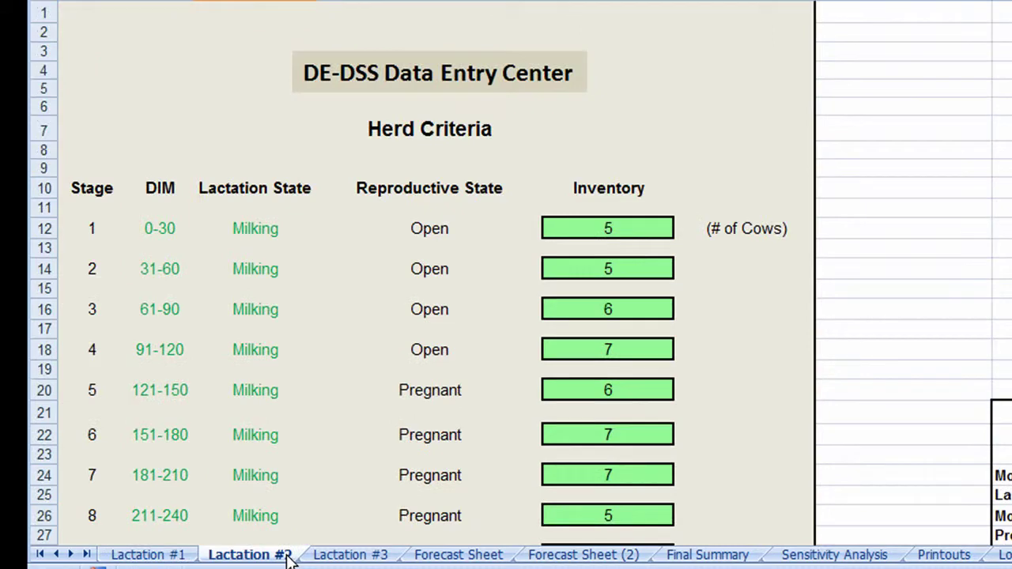
click(363, 556)
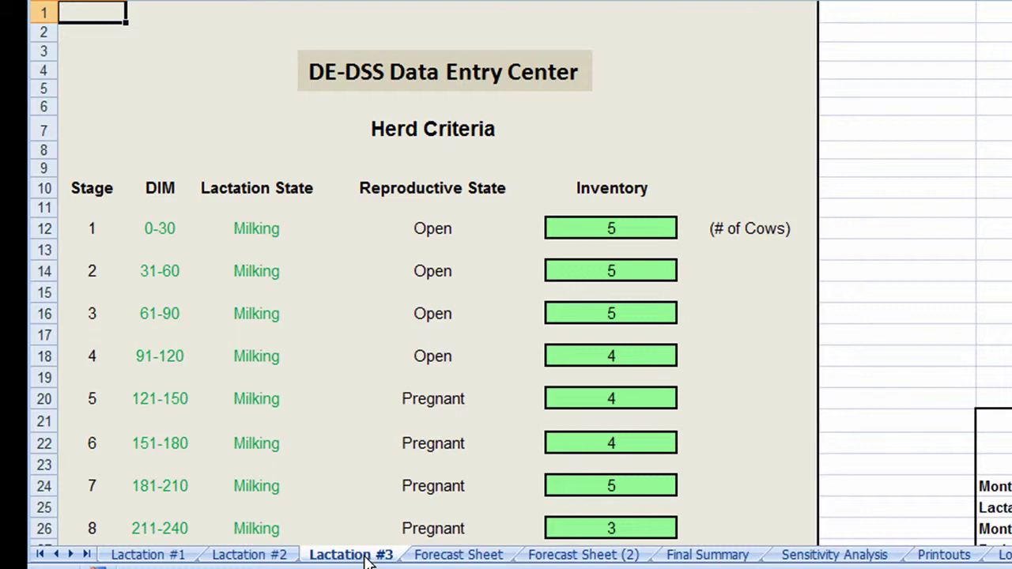
click(459, 554)
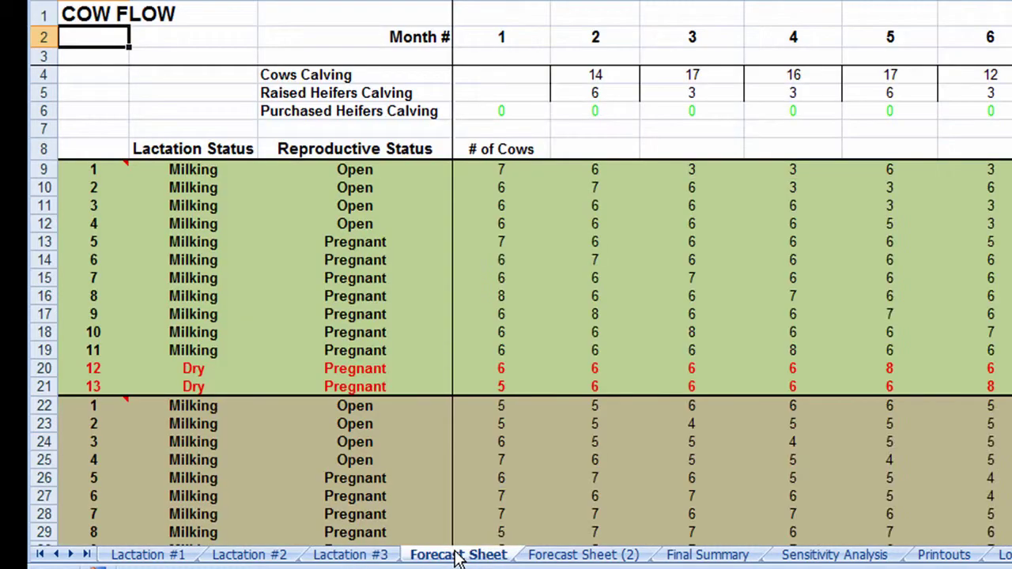
- Trace the first-lactation cow flow diagonally from stage 1 in month 1 to stage 7 in month 7
click(519, 172)
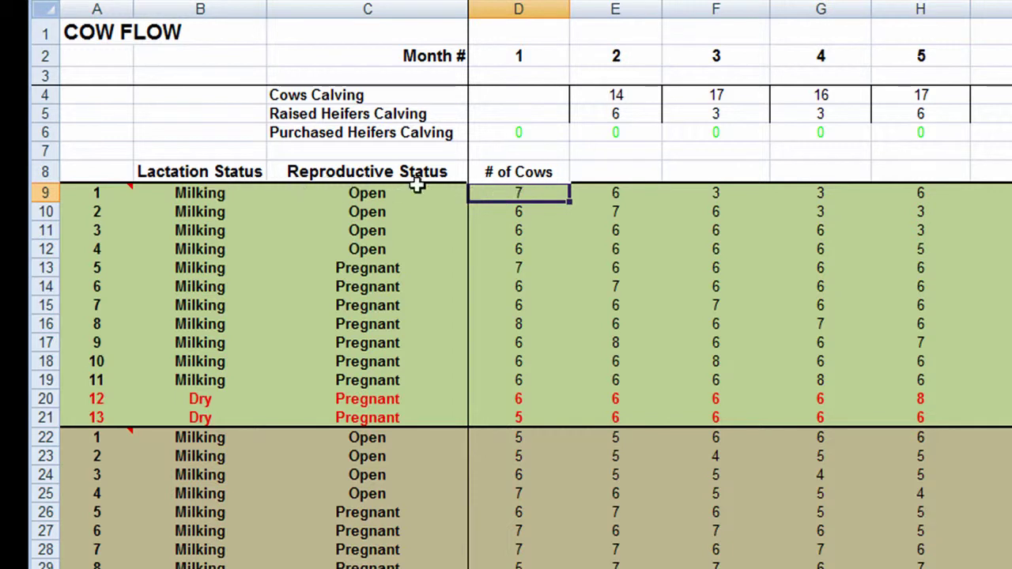
click(618, 208)
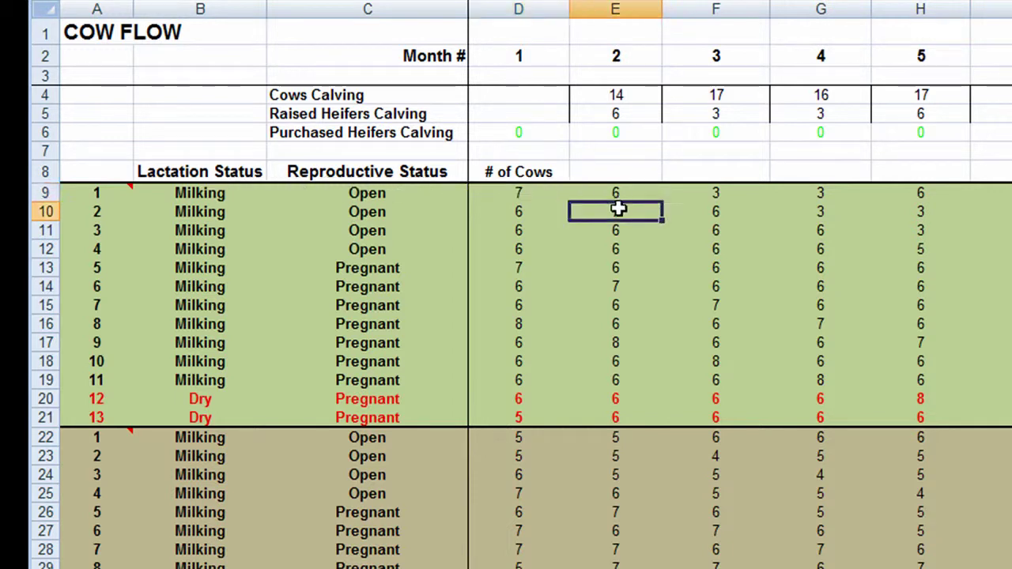
click(714, 232)
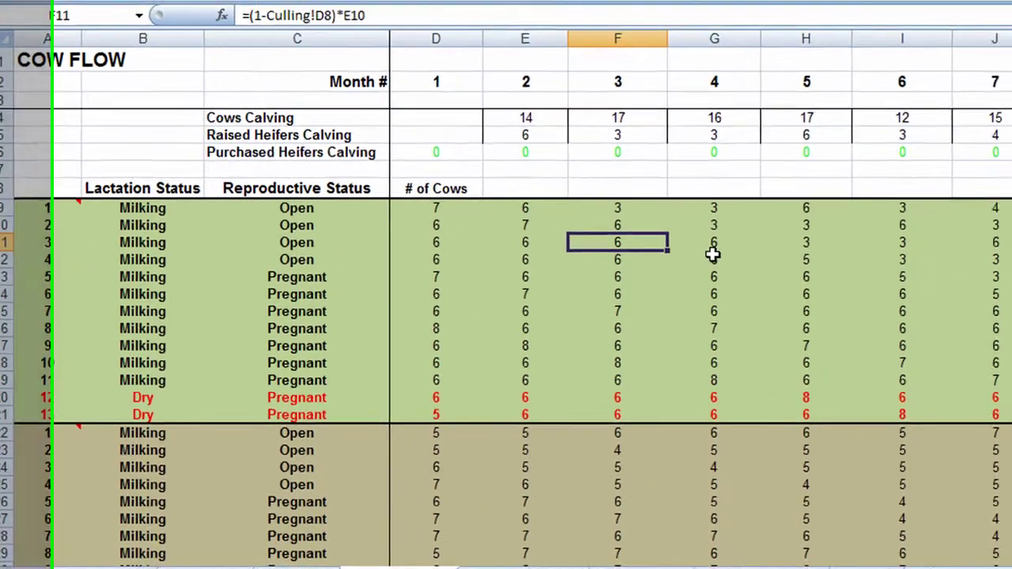
click(821, 250)
click(920, 268)
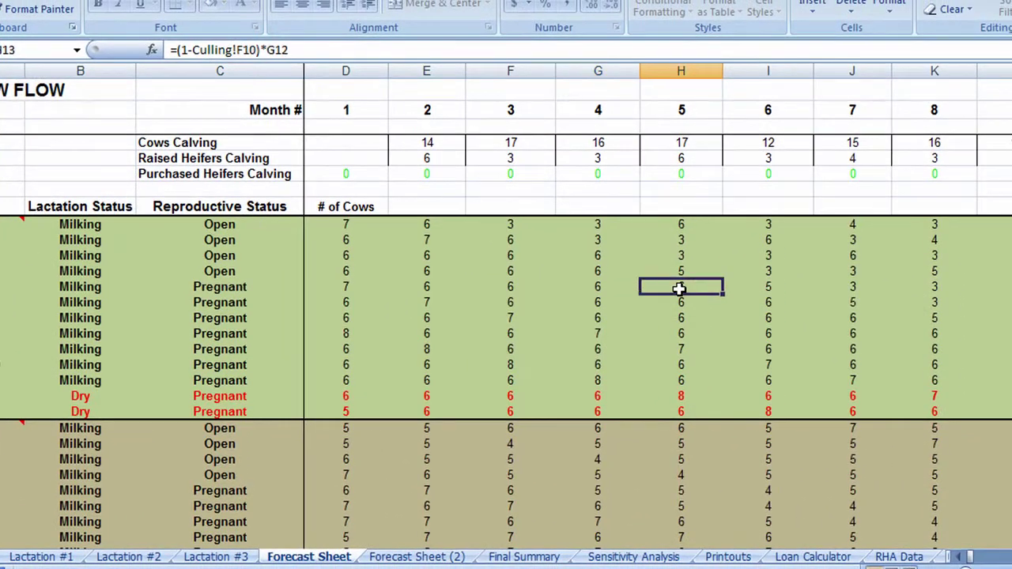
click(755, 301)
click(855, 318)
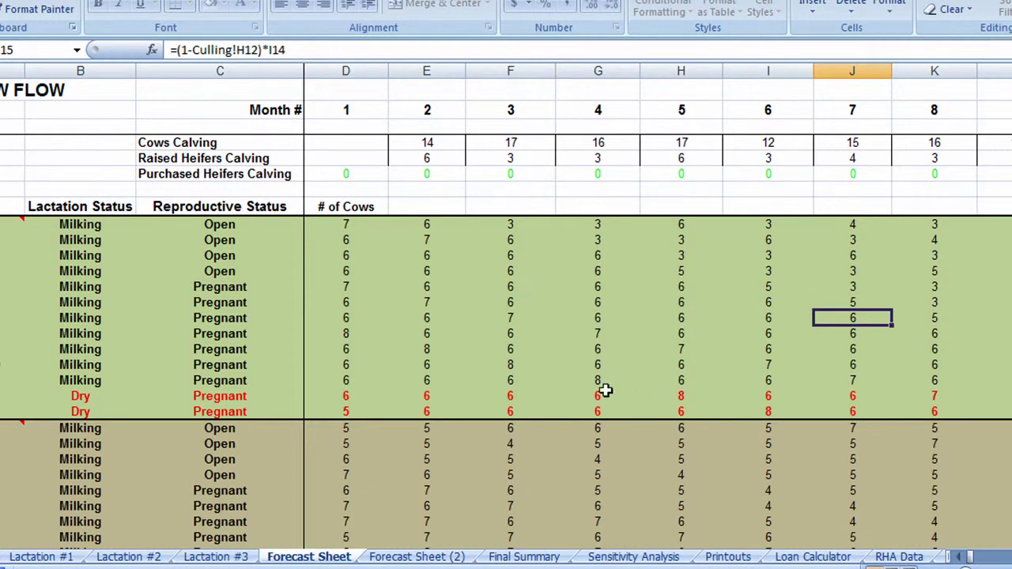
- Trace the second-lactation cow flow diagonally from stage 1 in month 1 to stage 4 in month 4
scroll(601, 388, down, 5)
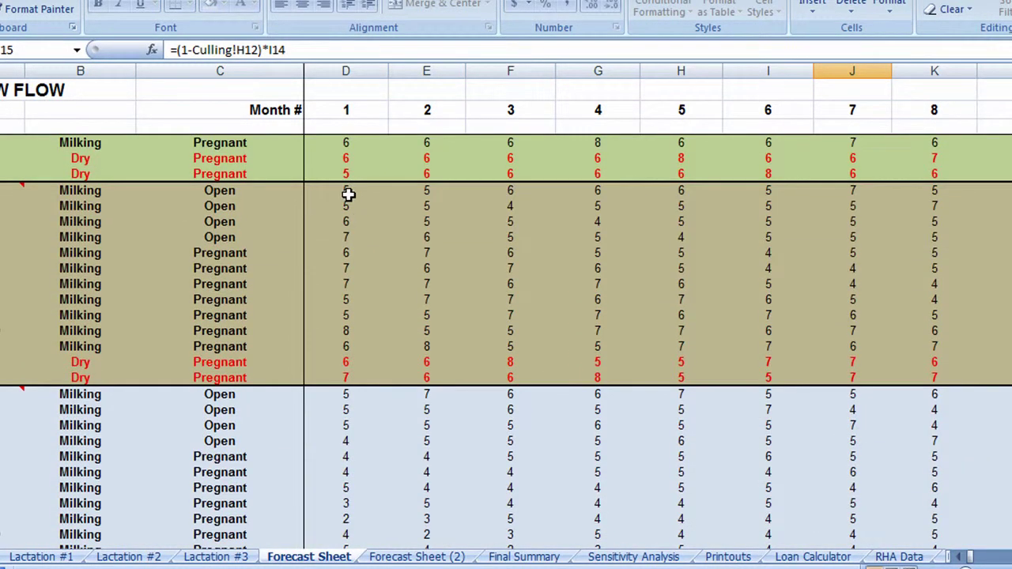
click(348, 194)
click(416, 204)
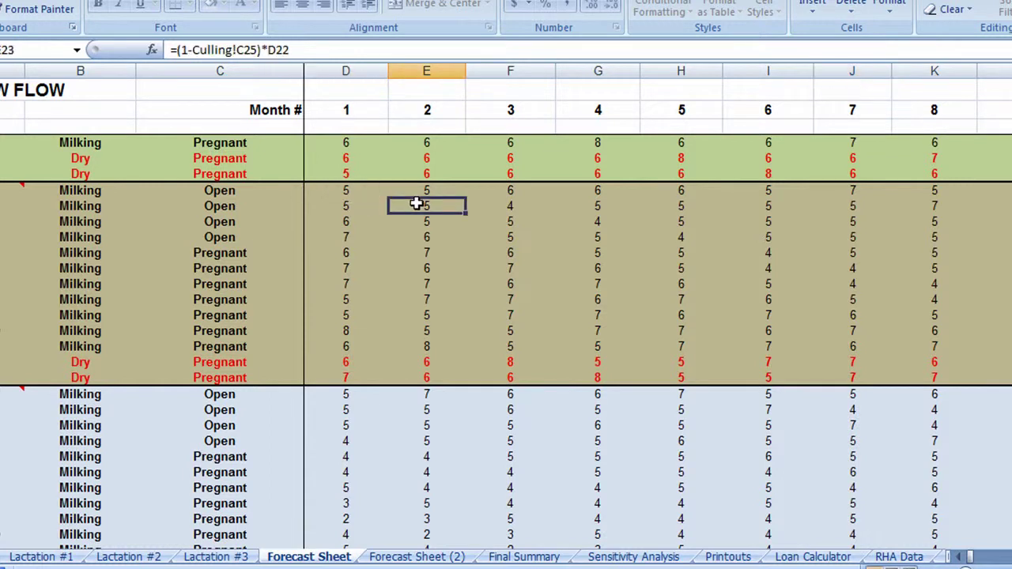
click(505, 222)
click(599, 236)
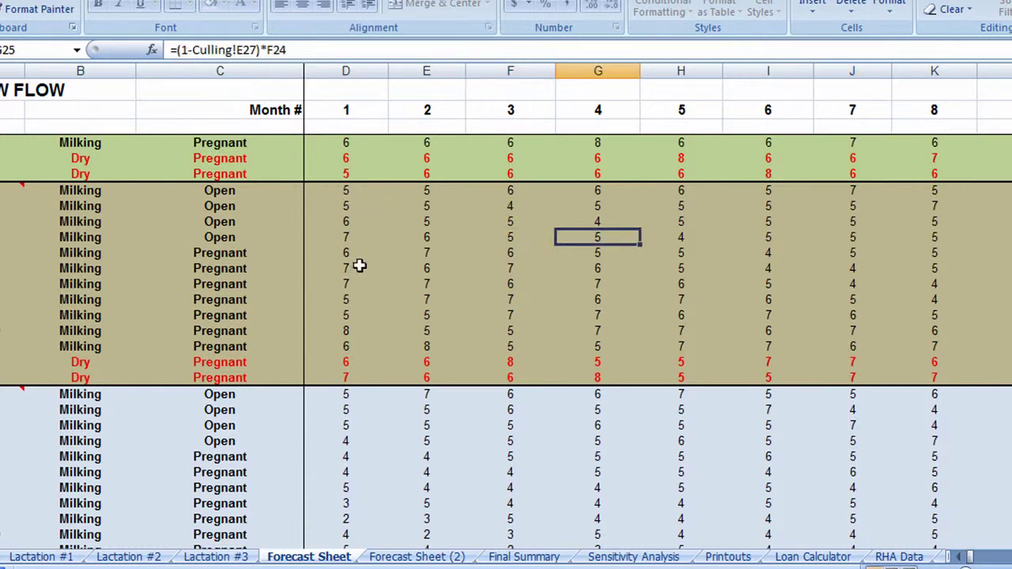
- Trace the third-lactation cow flow diagonally from stage 1 in month 1 to stage 5 in month 5
click(343, 395)
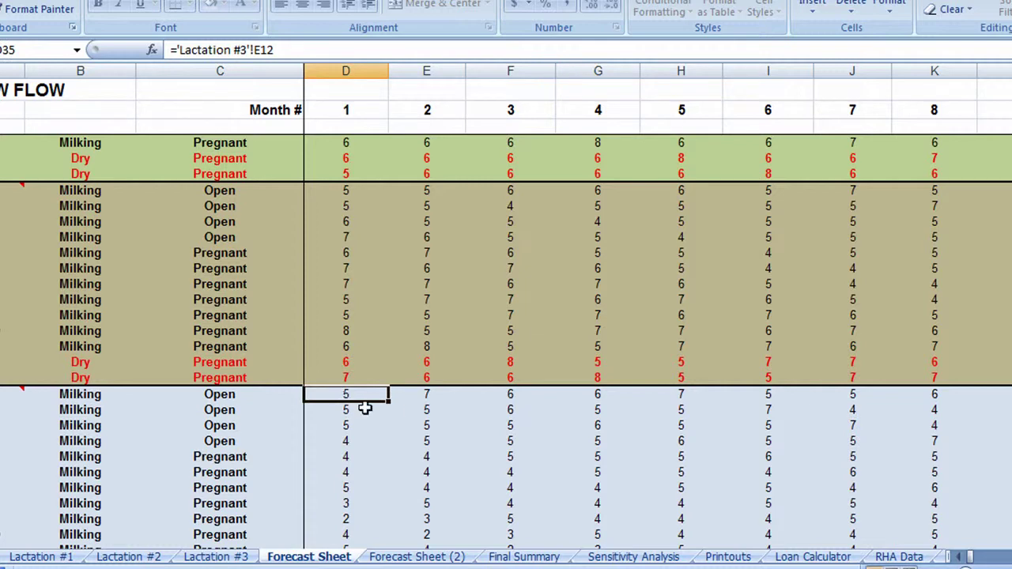
click(415, 411)
click(506, 427)
click(597, 444)
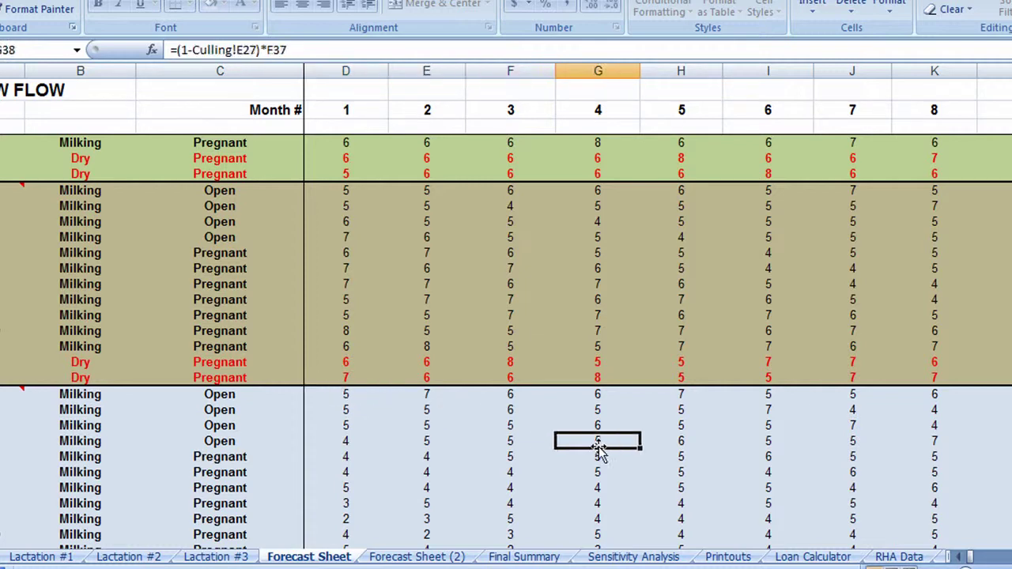
click(680, 455)
- Trace the Heifer Module flow diagonally from 1-month-old heifers in month 1 to 5-month-old heifers in month 5
scroll(601, 464, down, 3)
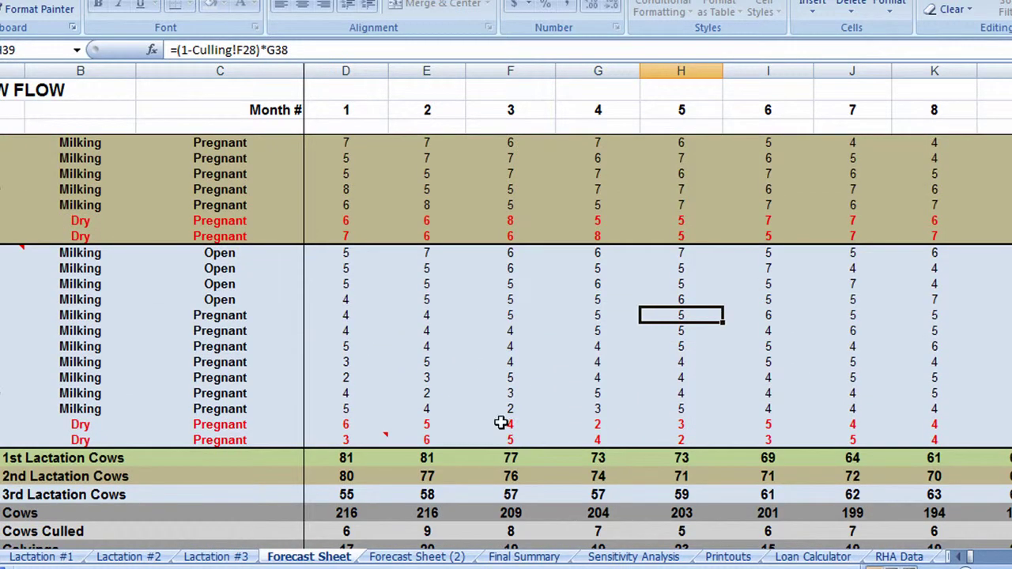
scroll(474, 407, down, 9)
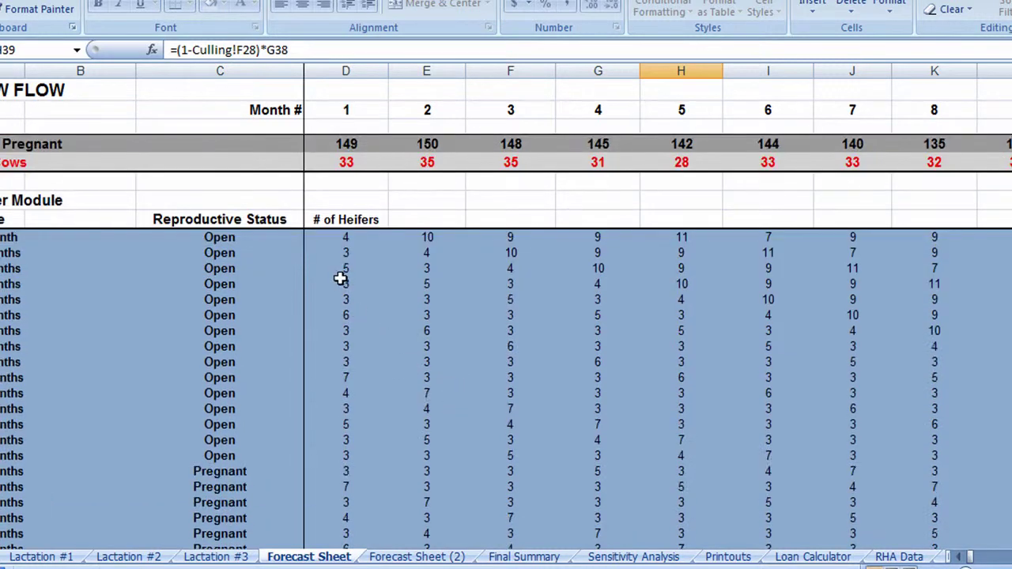
click(345, 238)
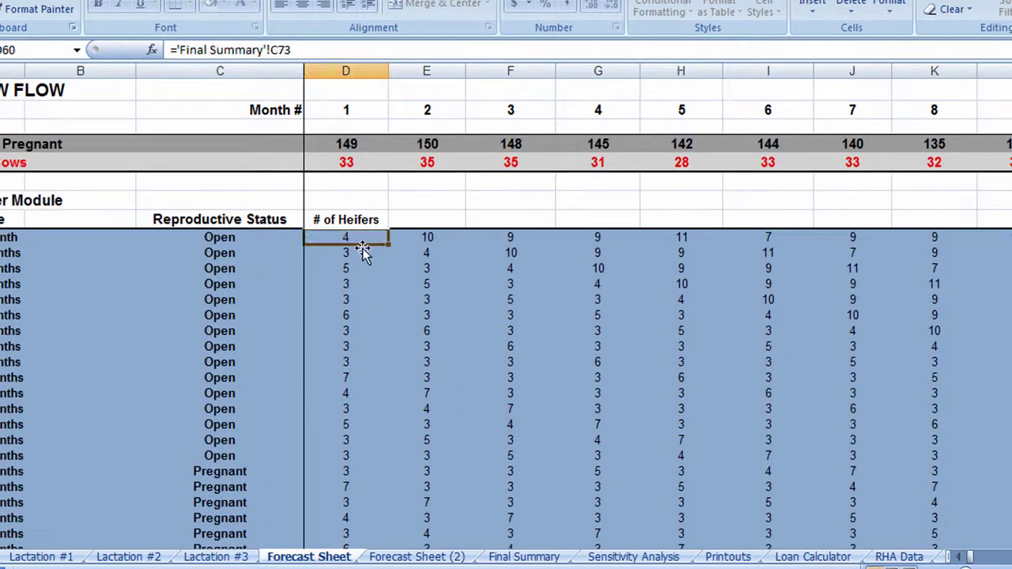
click(427, 253)
click(514, 268)
click(591, 283)
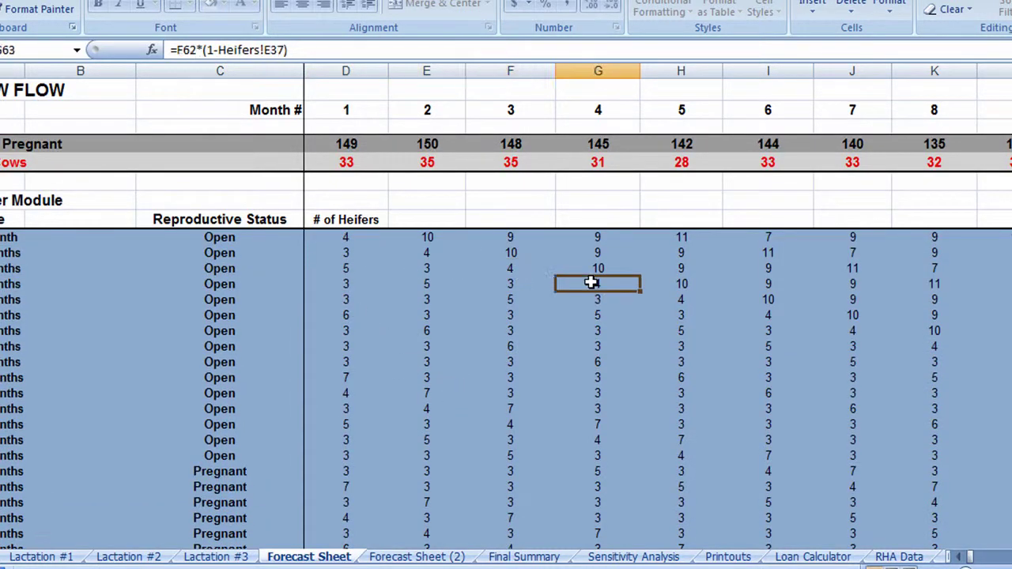
click(675, 300)
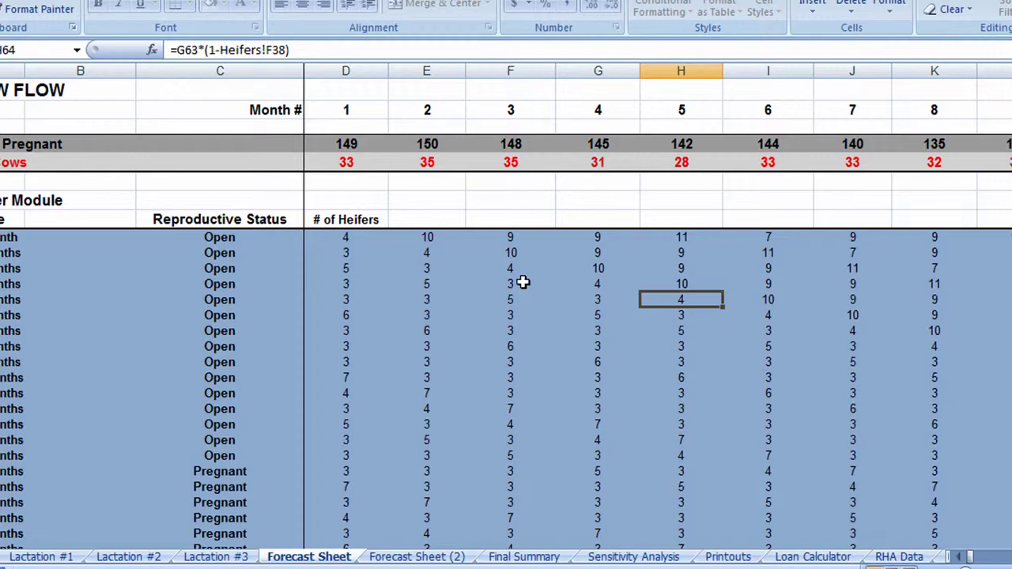
- Review the month 1 herd totals in the Forecast Sheet, from the cows per lactation through total cows and milking cows to dry cows
scroll(514, 277, up, 5)
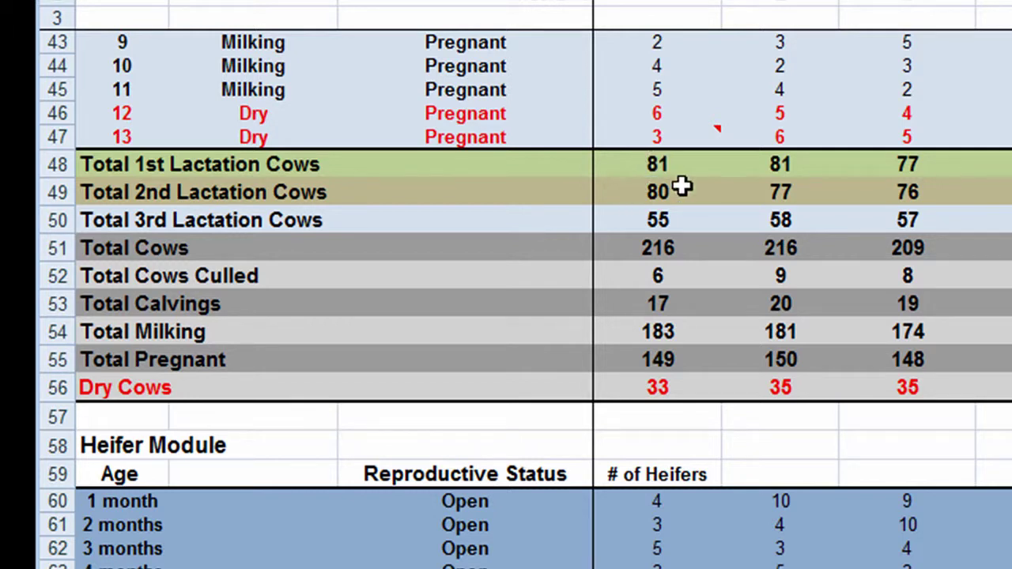
click(663, 164)
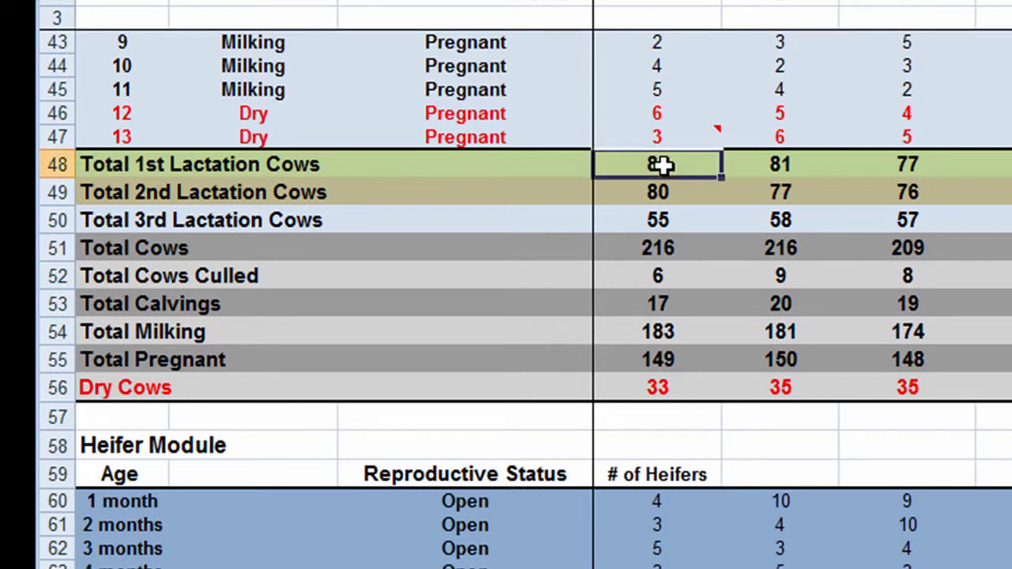
click(693, 196)
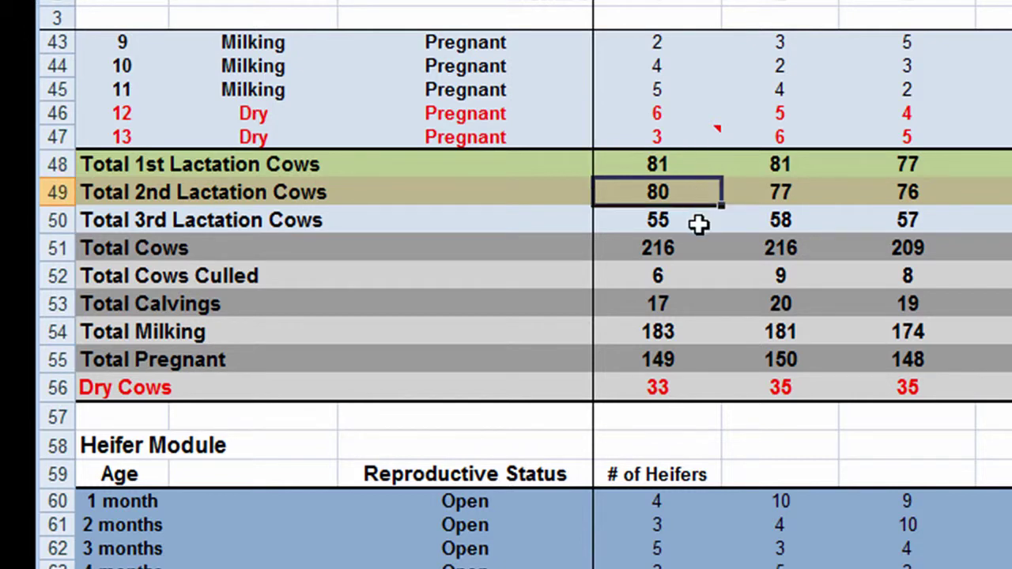
click(698, 222)
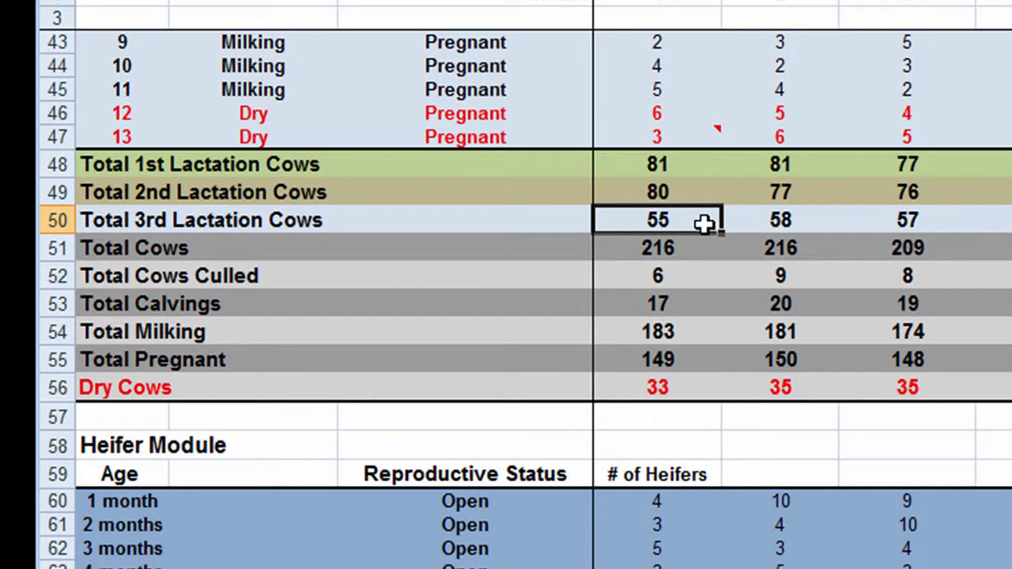
click(699, 248)
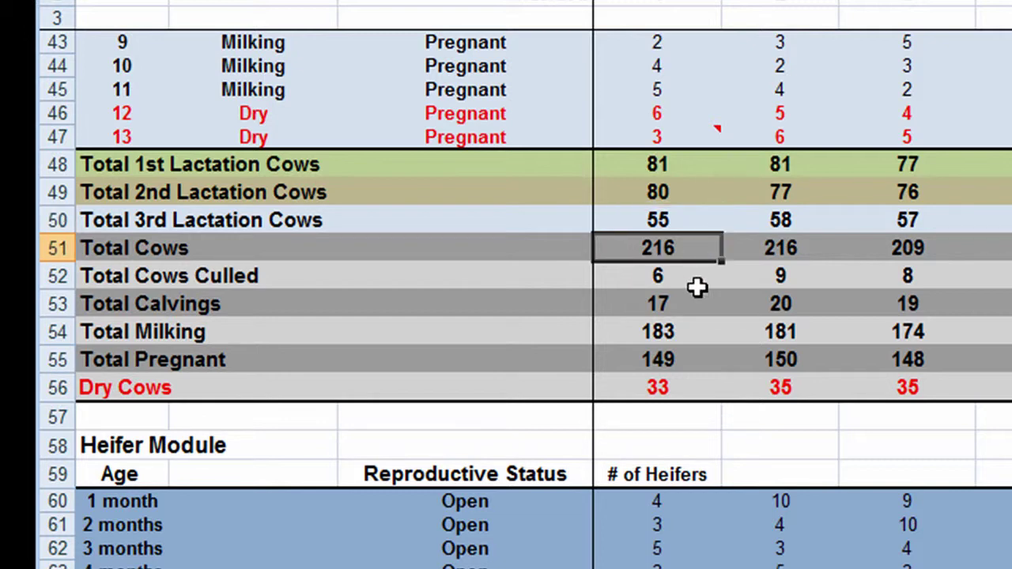
click(694, 327)
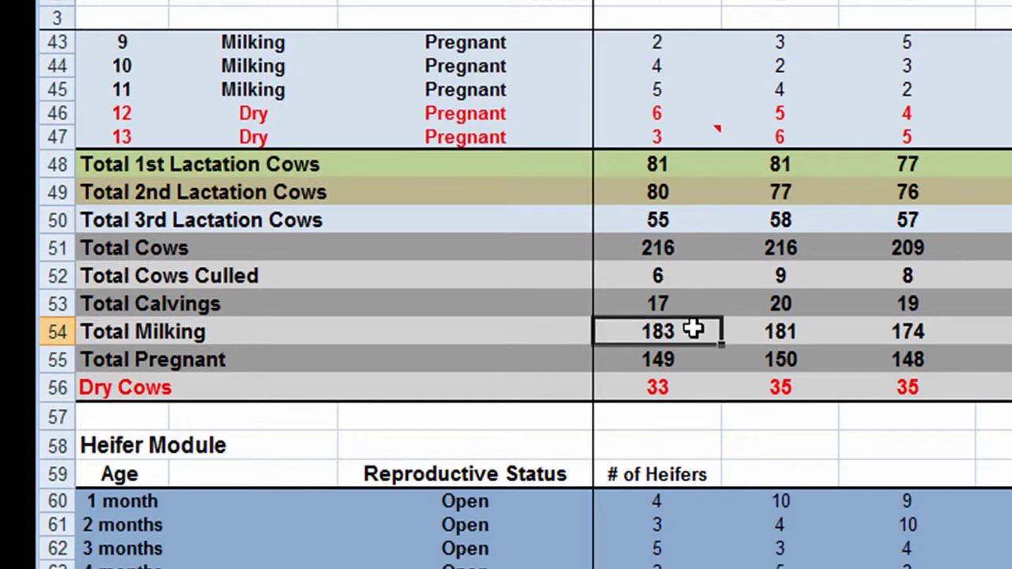
click(688, 389)
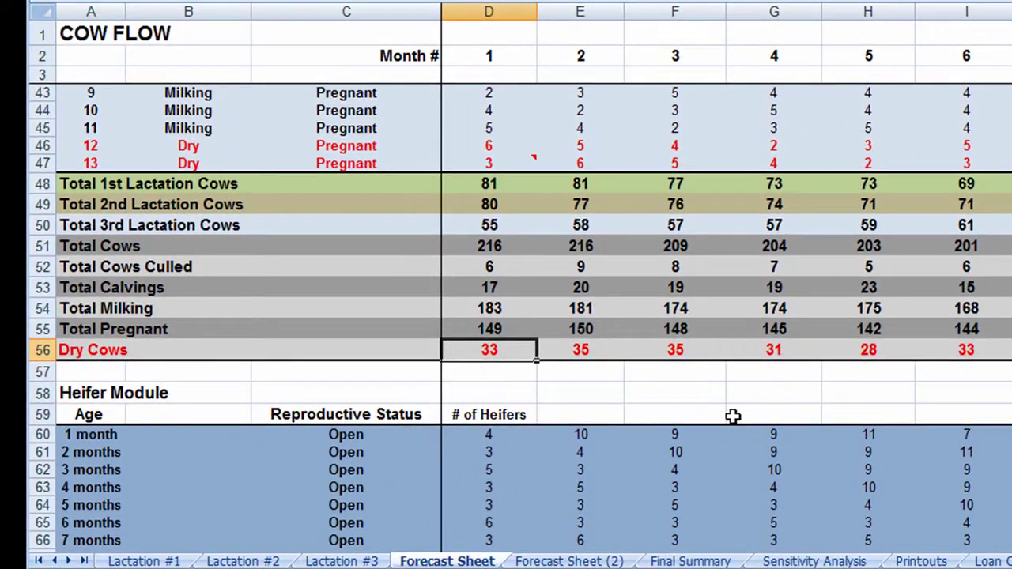
- Follow the cow flow forecast out to month 55 and select that month's totals from 1st lactation cows through dry cows
scroll(728, 277, right, 10)
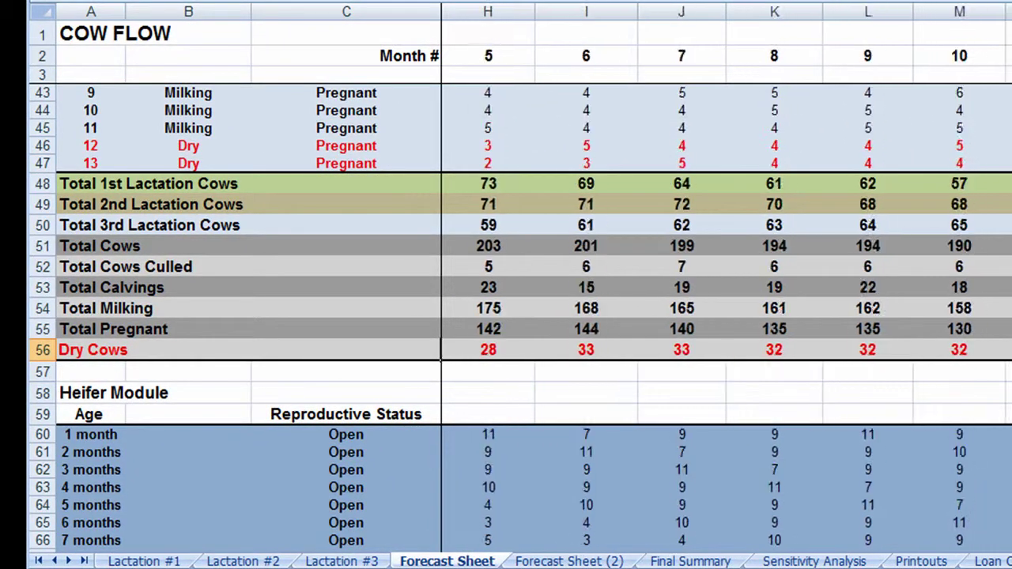
key(Right)
key(Right)
key(Right)
key(Right)
key(Right)
key(Right)
key(Right)
key(Right)
key(Right)
key(Right)
key(Right)
key(Right)
key(Right)
key(Right)
key(Right)
key(Right)
key(Right)
key(Right)
key(Right)
key(Right)
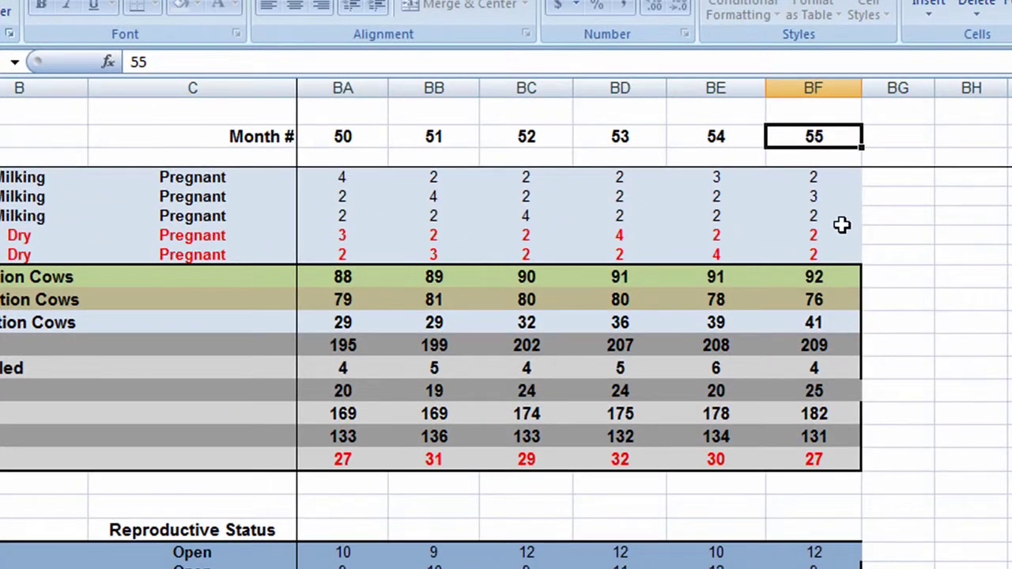
drag(826, 273, 846, 458)
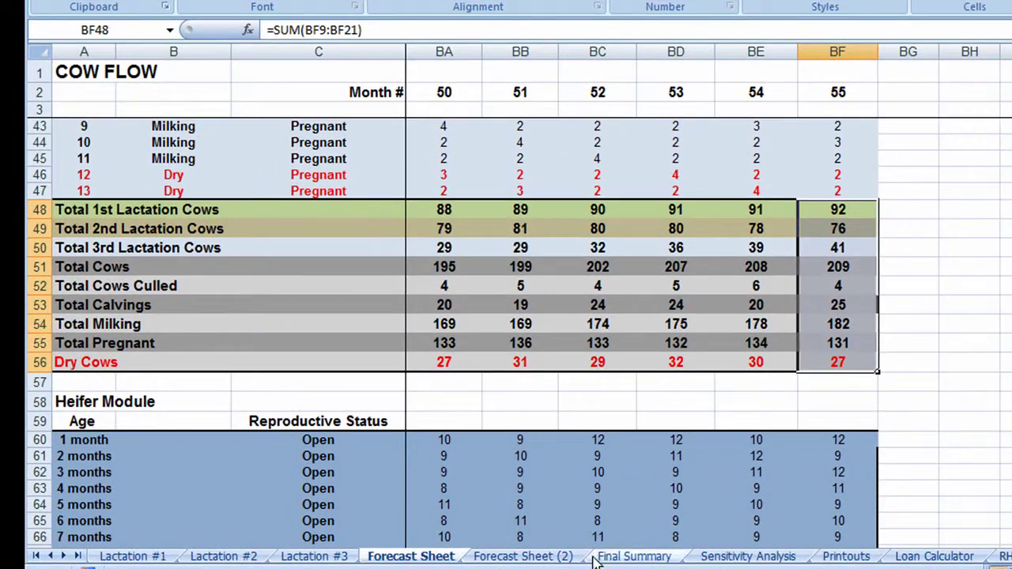
- Open the Final Summary sheet and set the milk price to $15.75 per cwt in the General Information inputs
click(633, 556)
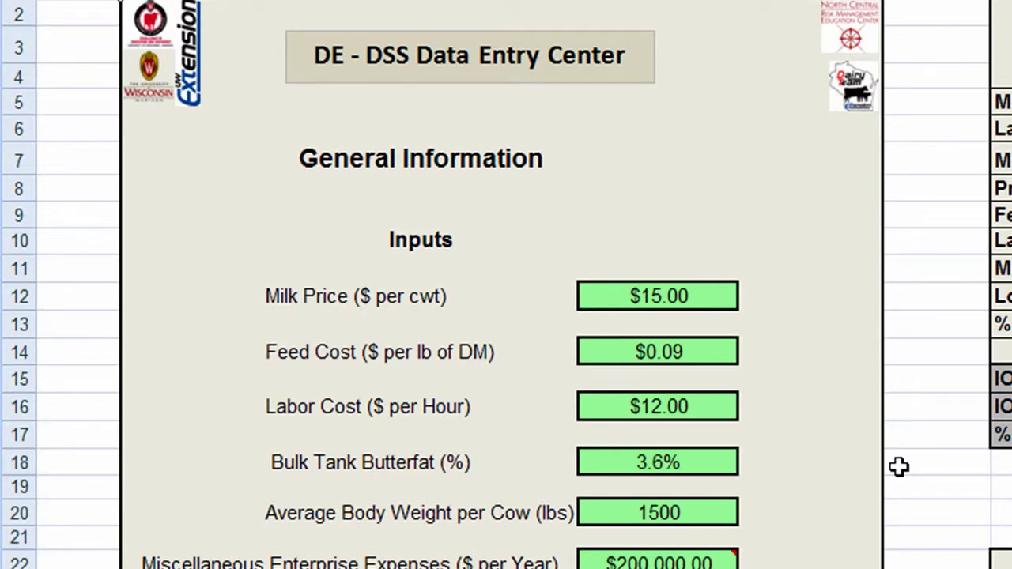
click(718, 305)
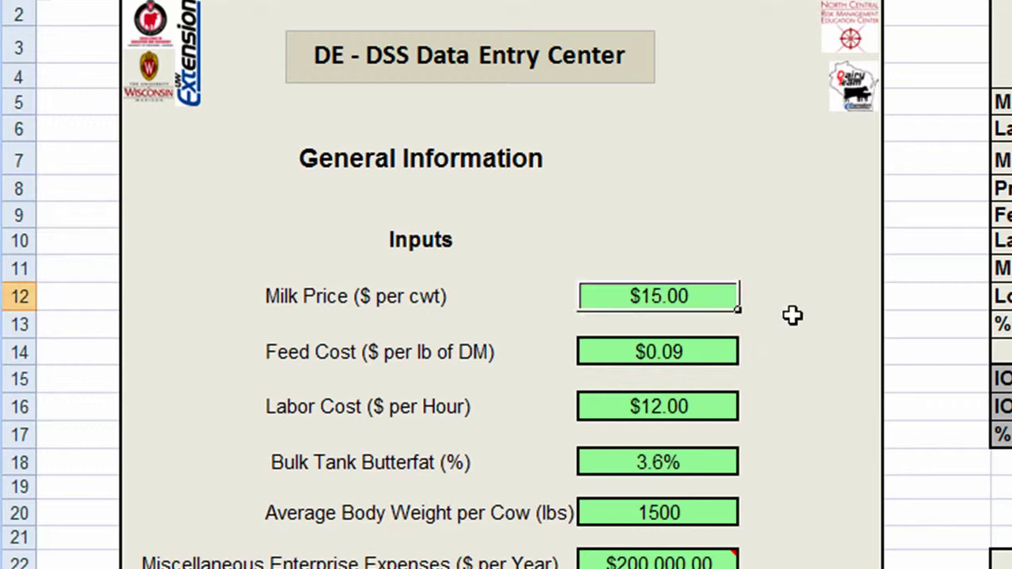
text(15.75)
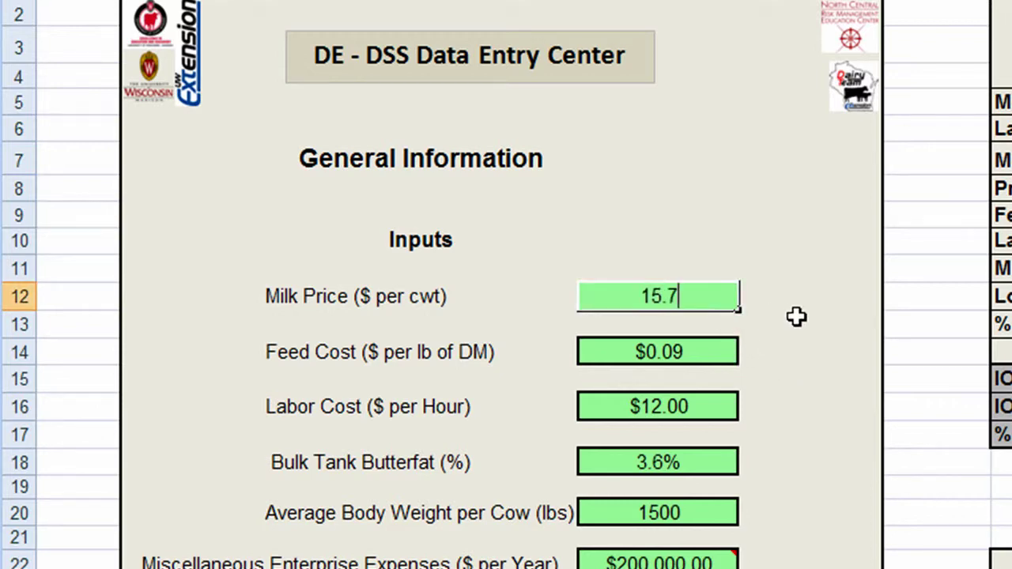
key(Return)
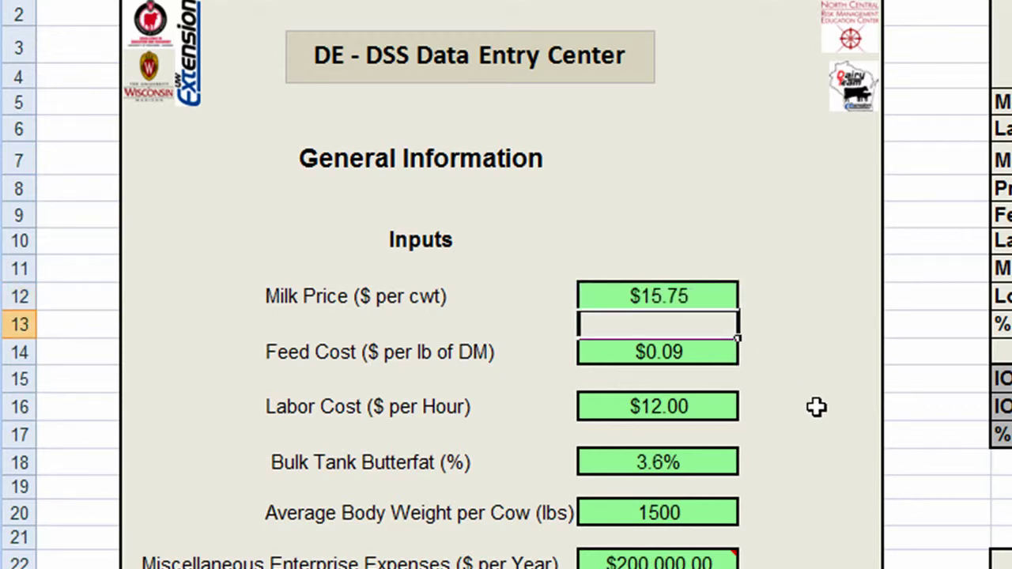
- Set the percentage of heifer calves to 55% in the General Information inputs
scroll(814, 410, down, 2)
click(714, 449)
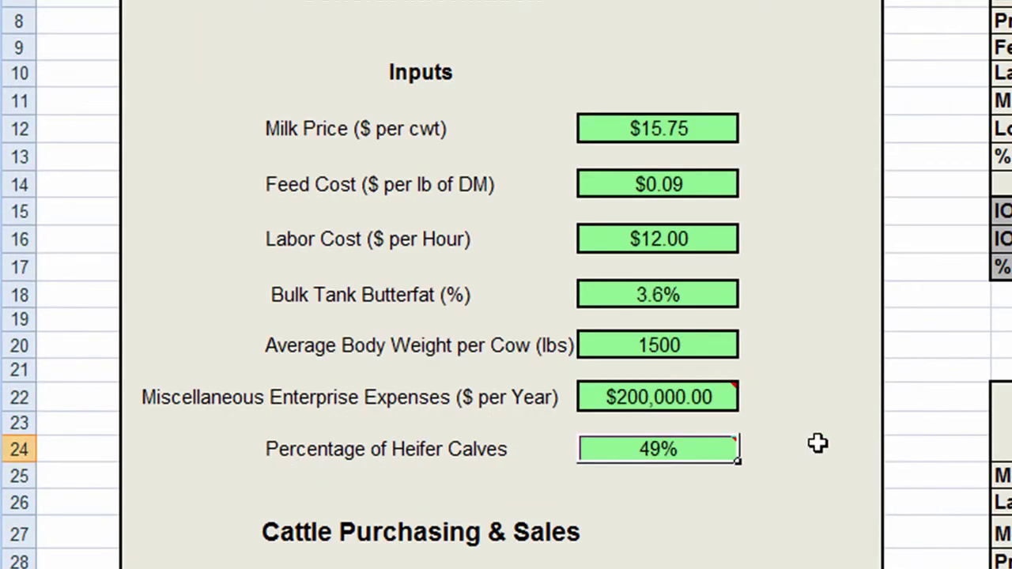
text(55)
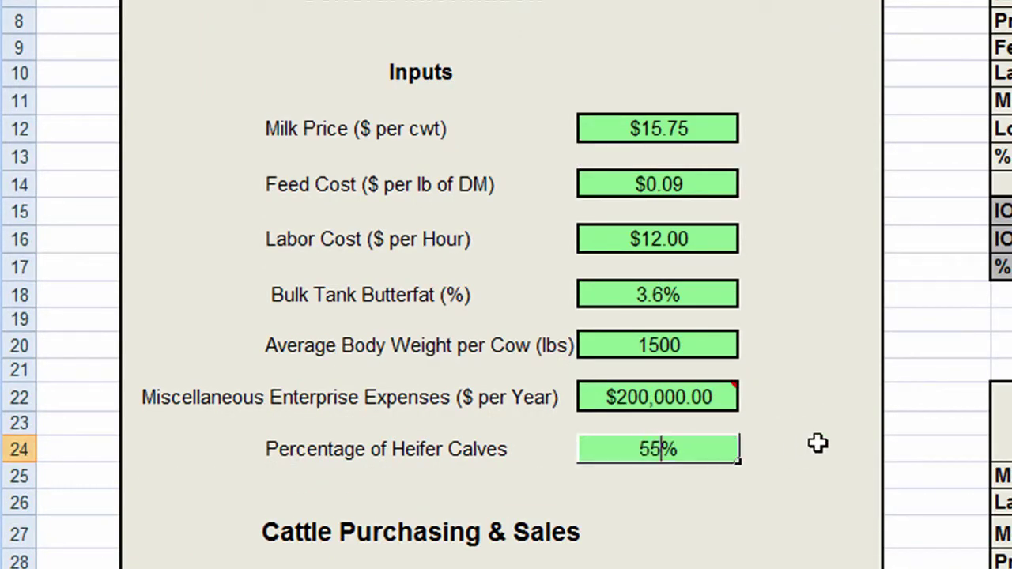
key(Return)
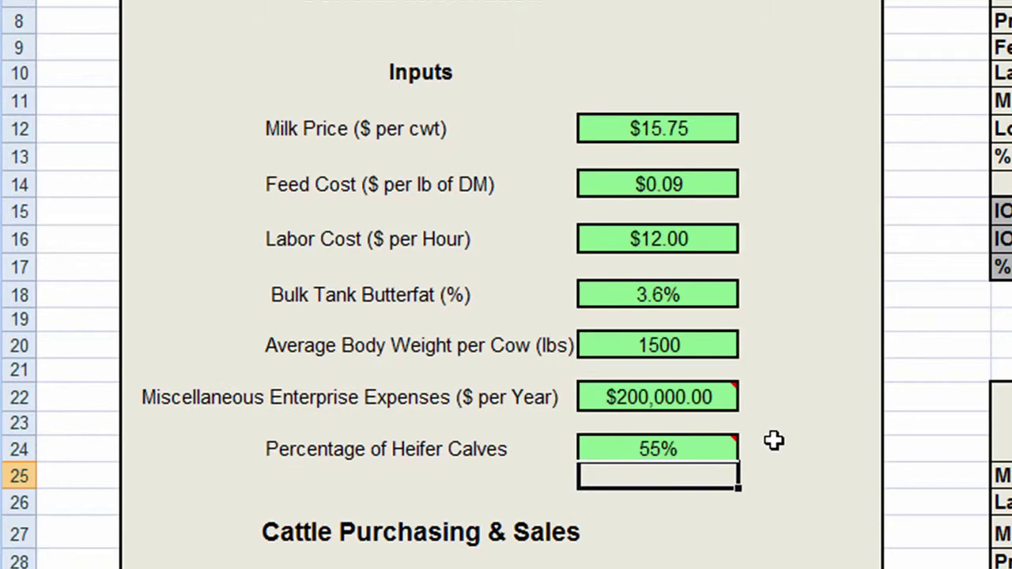
- Set the price per purchased heifer to $1,200 in the Cattle Purchasing & Sales inputs
scroll(772, 452, down, 5)
click(696, 320)
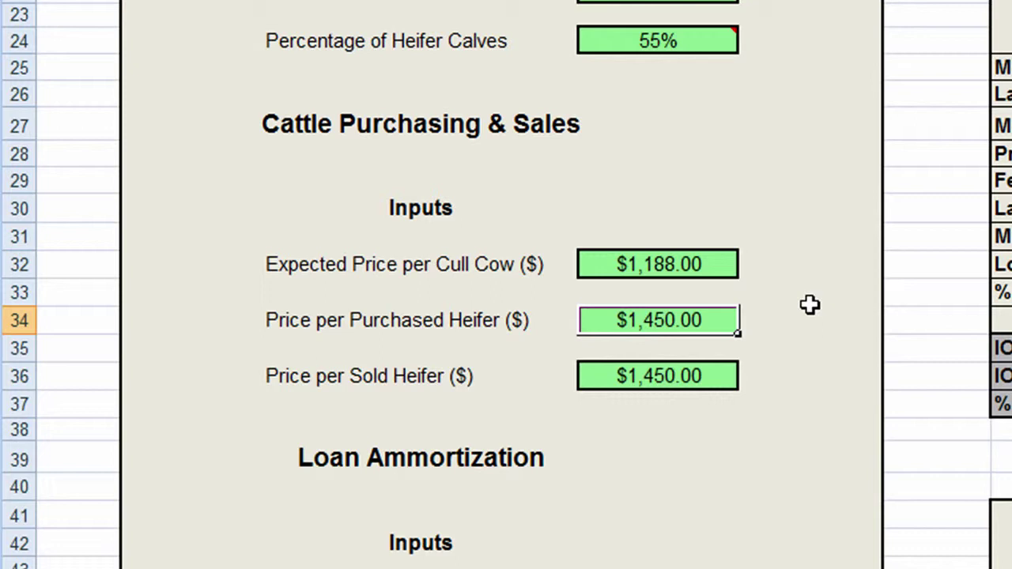
text(1200)
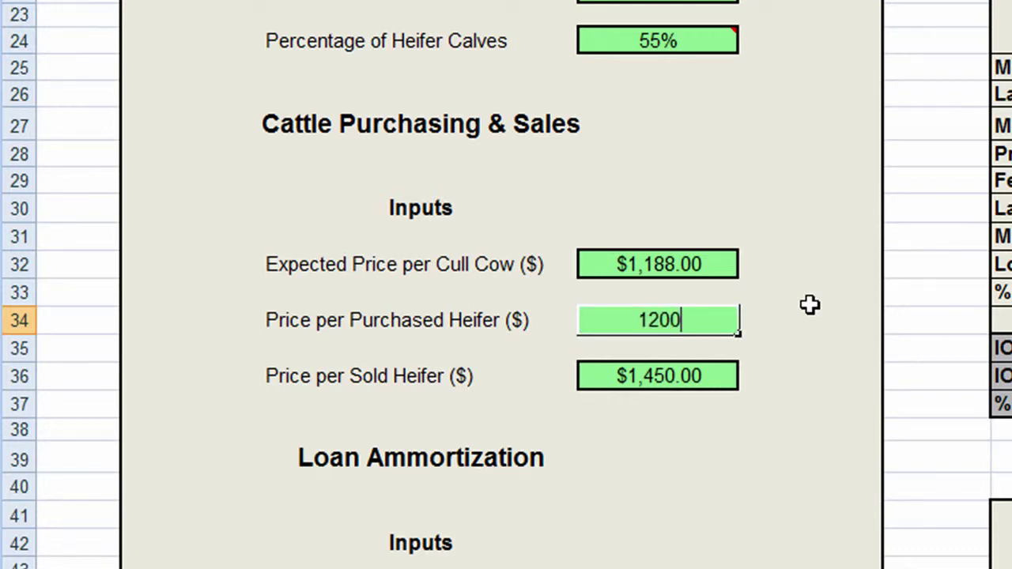
key(Return)
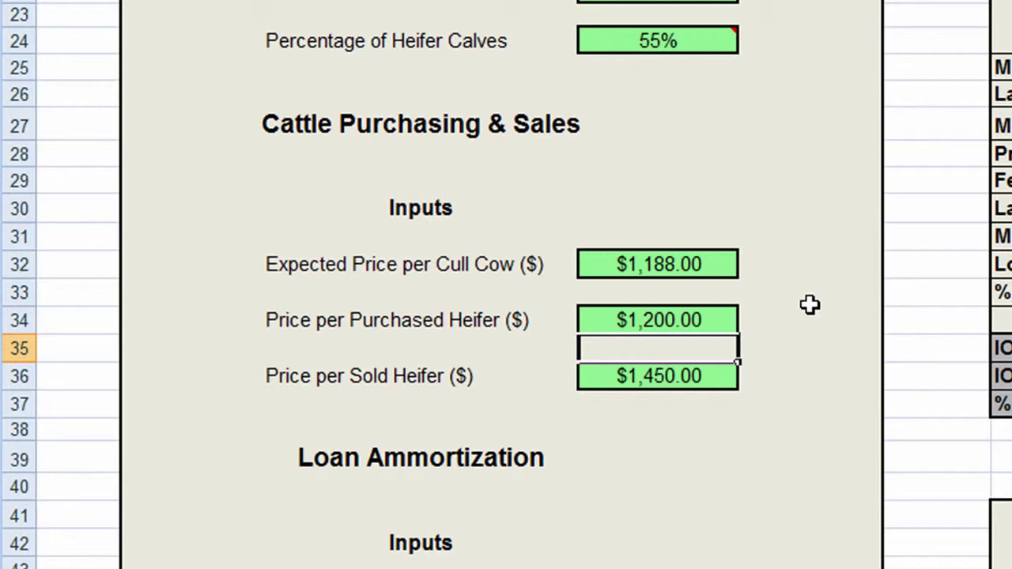
- Review the loan amortization inputs and outputs, the number and daily cost of heifers by age, and the heifer cull rates
scroll(810, 304, down, 5)
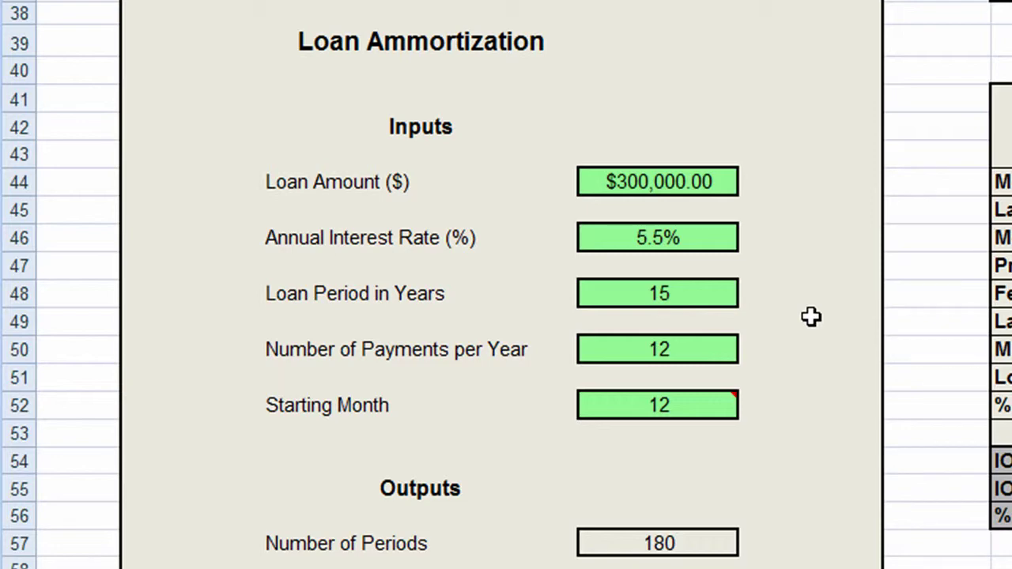
scroll(802, 221, down, 1)
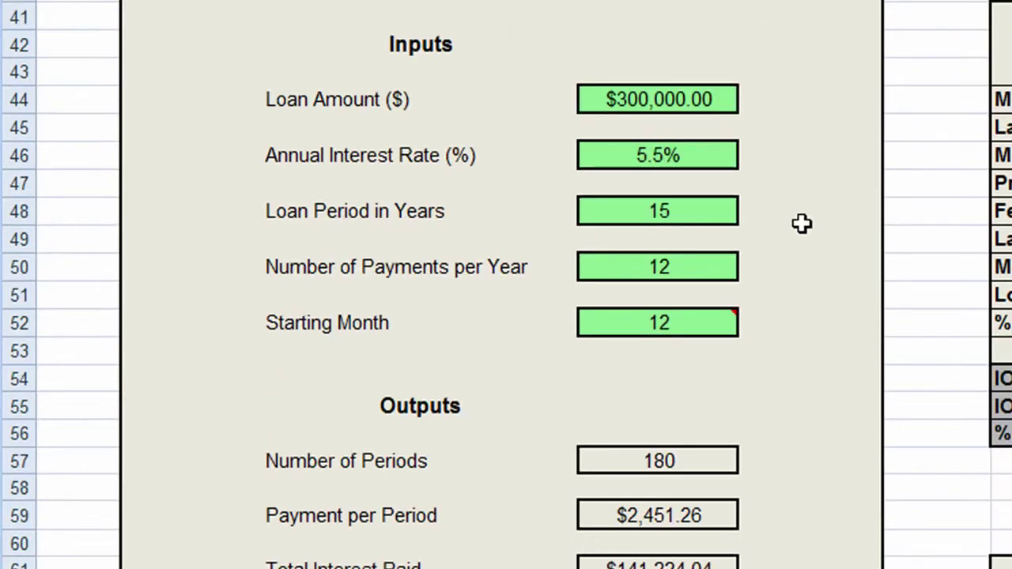
scroll(791, 427, down, 3)
scroll(793, 428, down, 6)
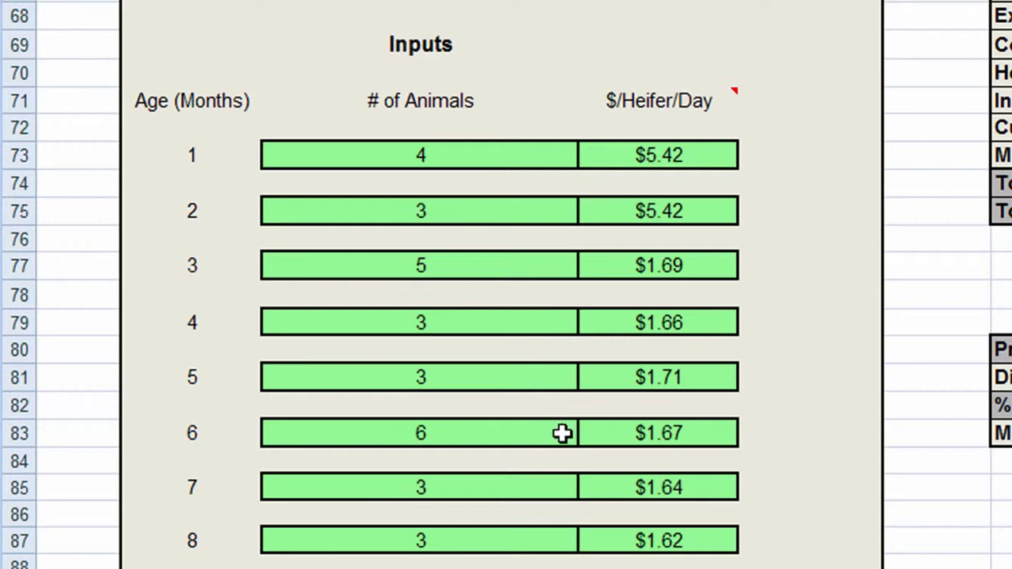
scroll(561, 433, down, 4)
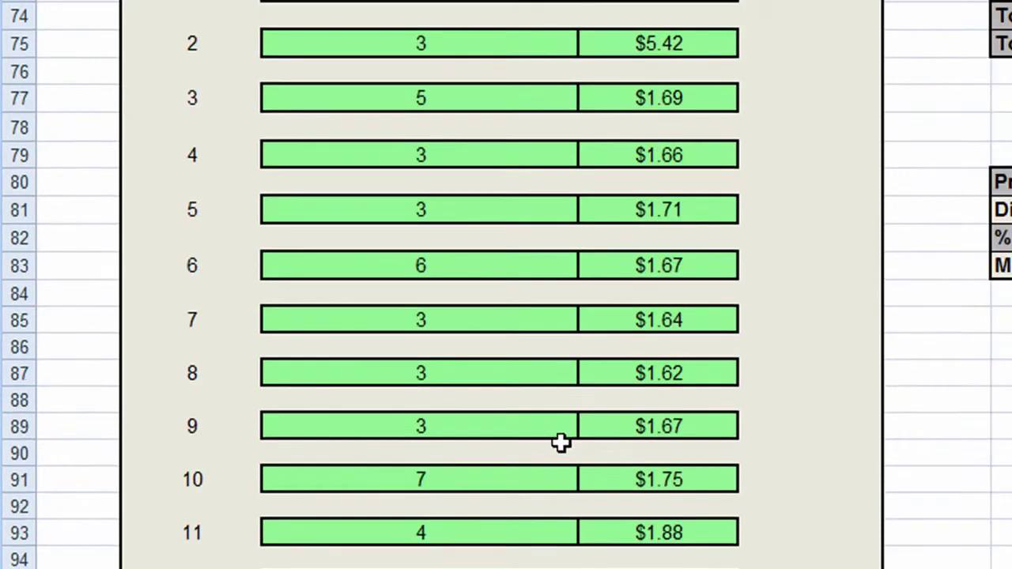
scroll(559, 446, down, 5)
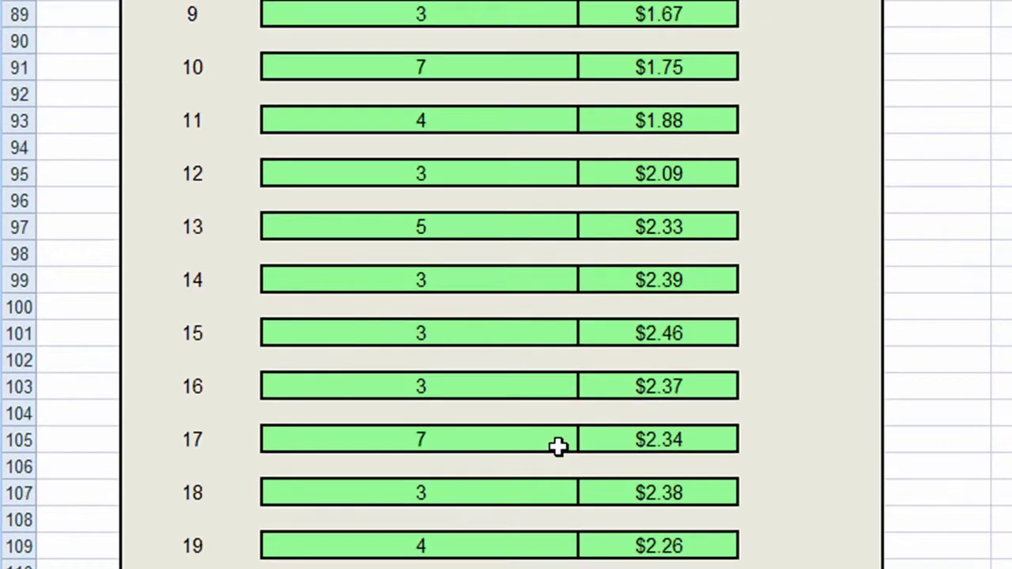
scroll(552, 450, down, 4)
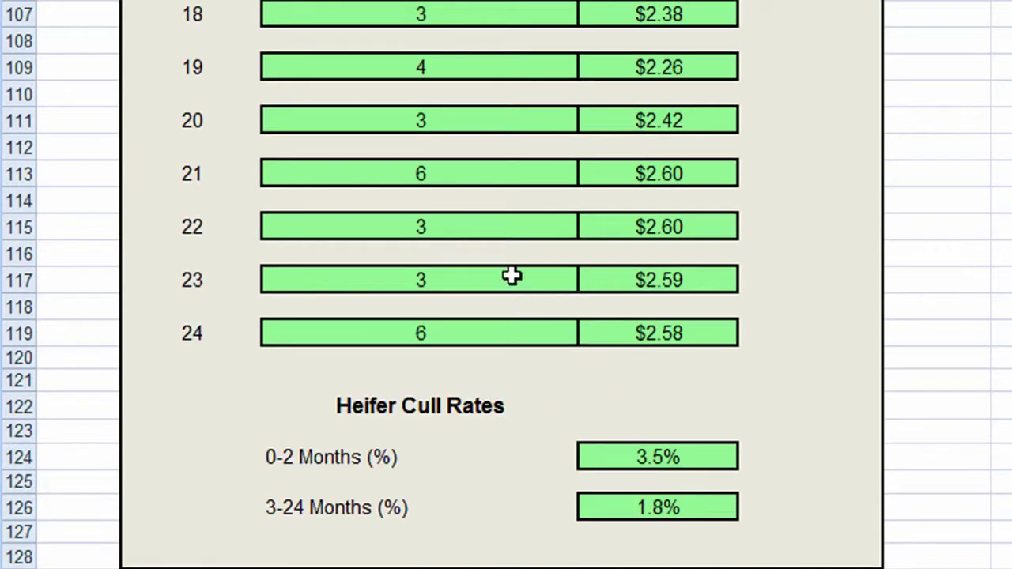
- Set the number of animals to 4 for 22-month-old heifers and 5 for 24-month-old heifers
click(494, 229)
text(4)
key(Return)
key(Return)
key(Return)
key(Return)
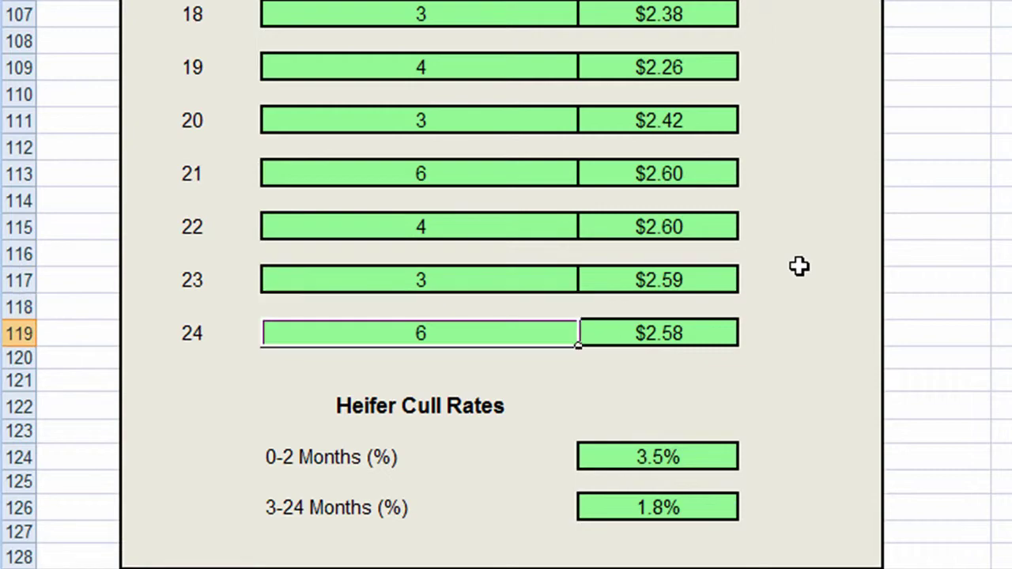
text(5)
key(Return)
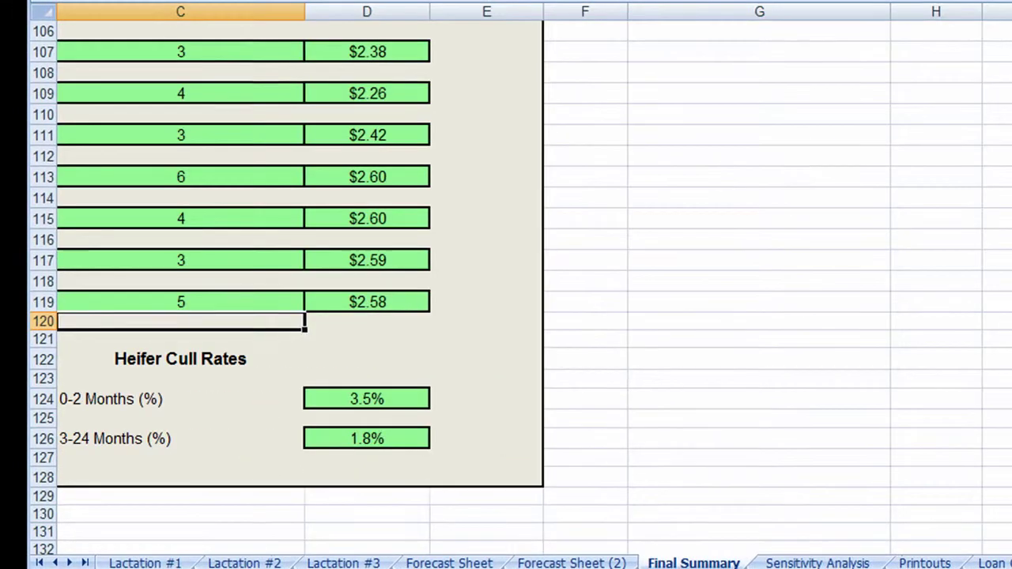
- Enter 5 extra heifers purchased in month 2 and 5 in month 3 of the Whole Herd Summary
scroll(506, 285, right, 3)
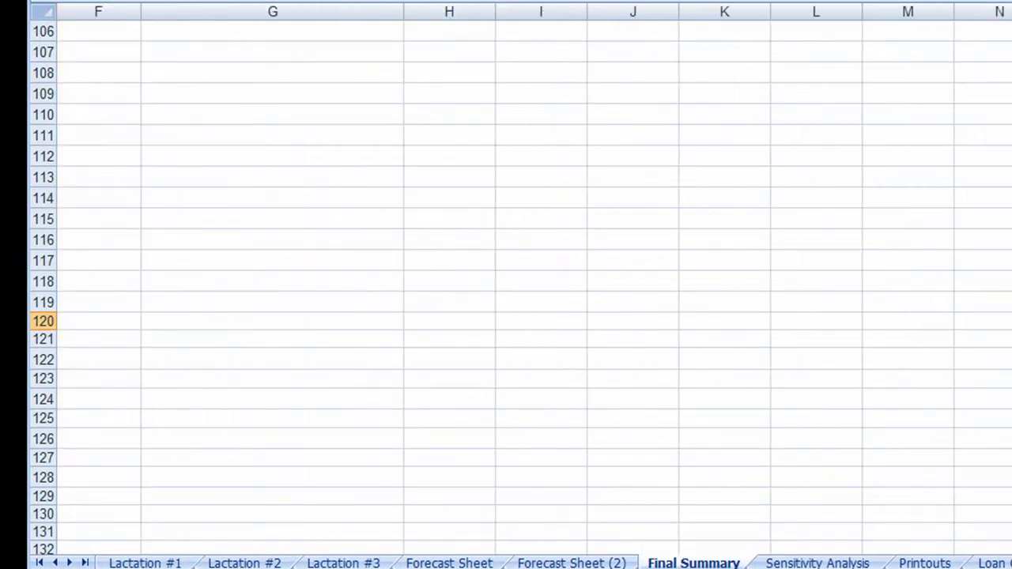
scroll(506, 285, up, 15)
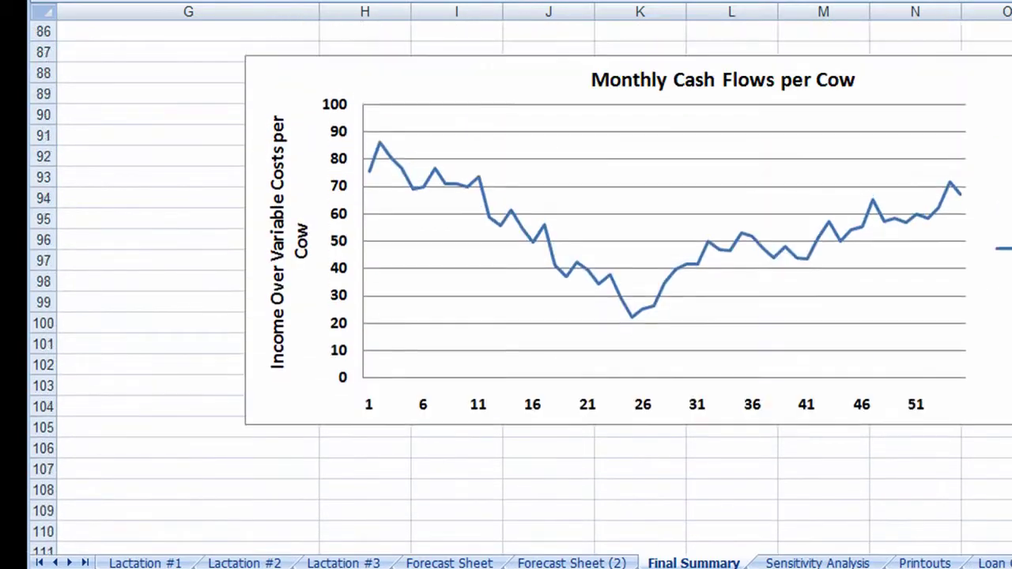
scroll(506, 284, up, 6)
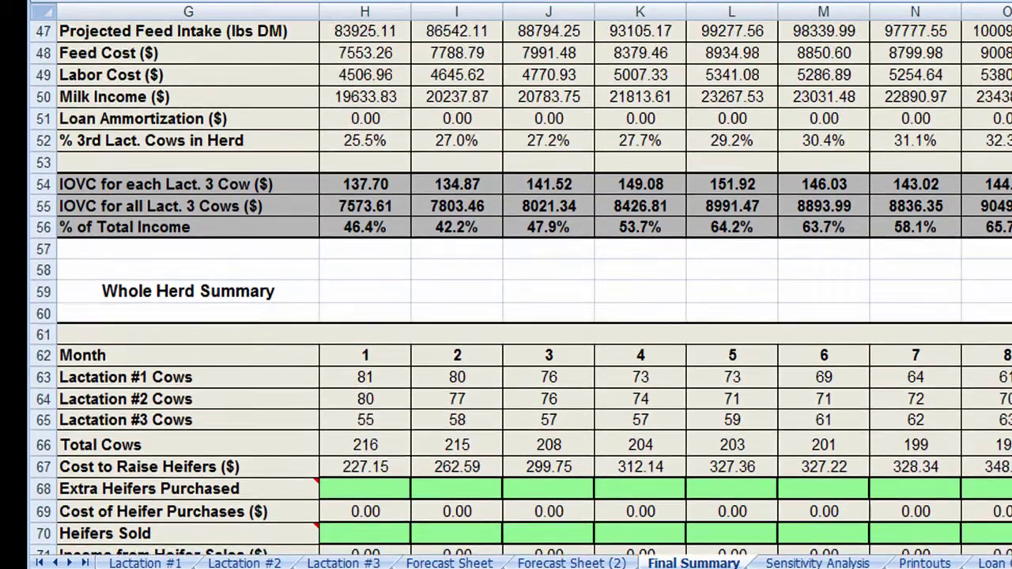
scroll(506, 284, up, 1)
scroll(506, 284, down, 3)
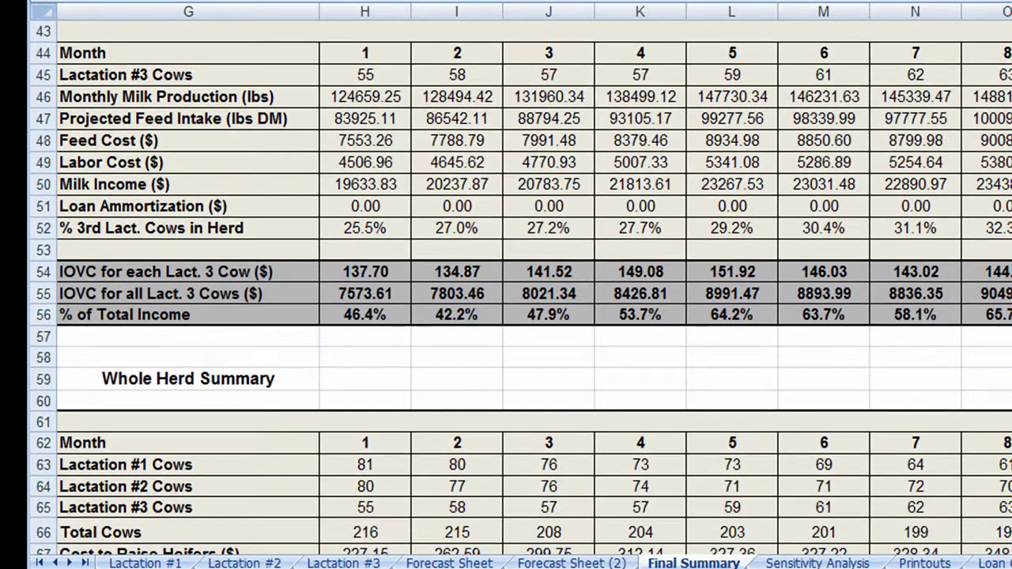
scroll(506, 285, down, 2)
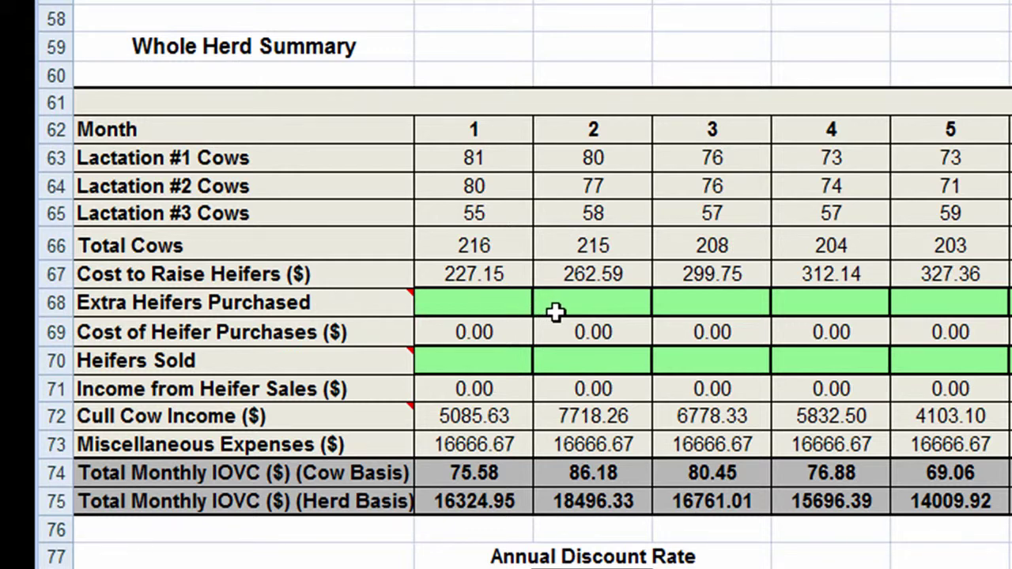
click(554, 312)
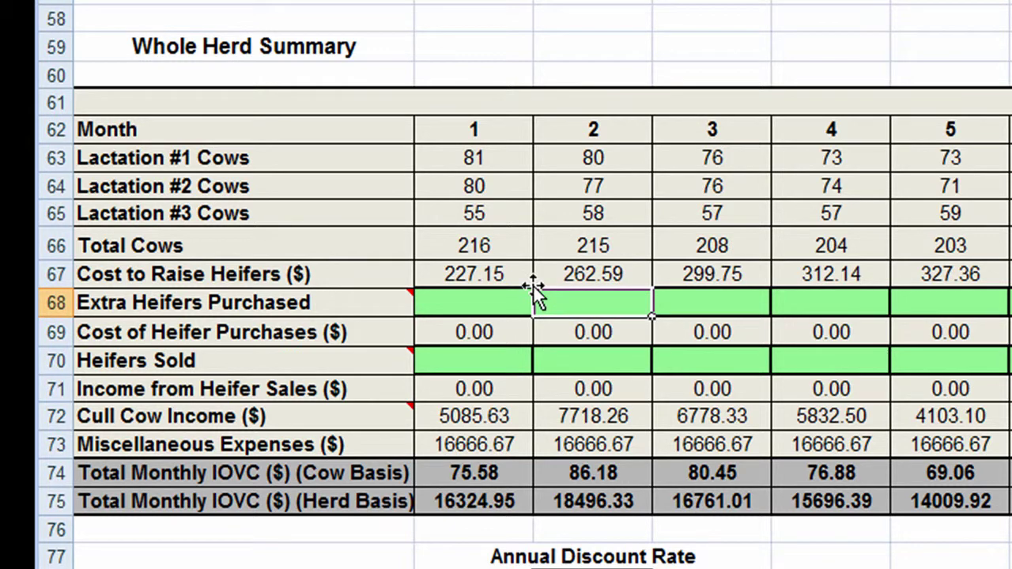
text(5)
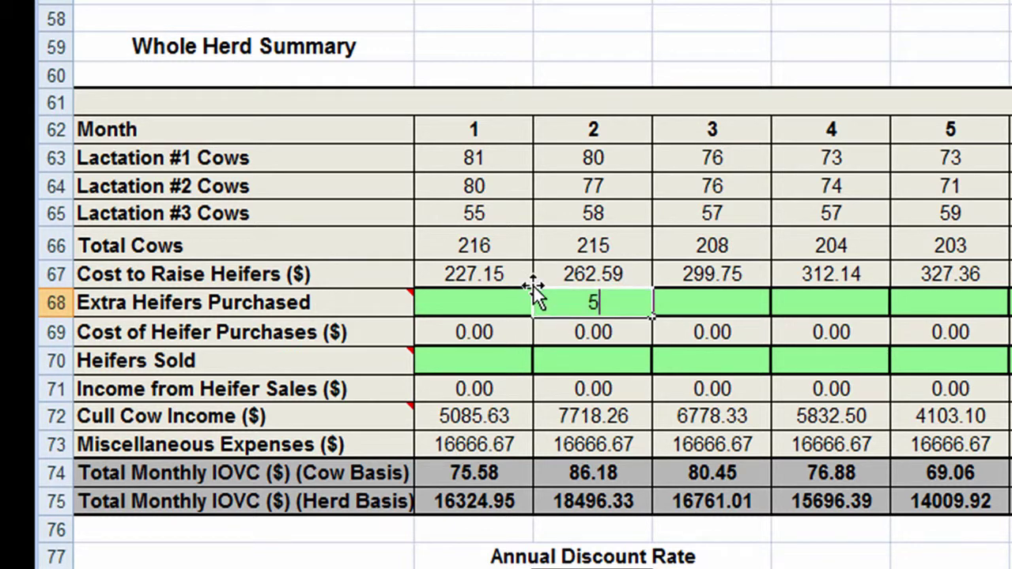
key(Tab)
text(5)
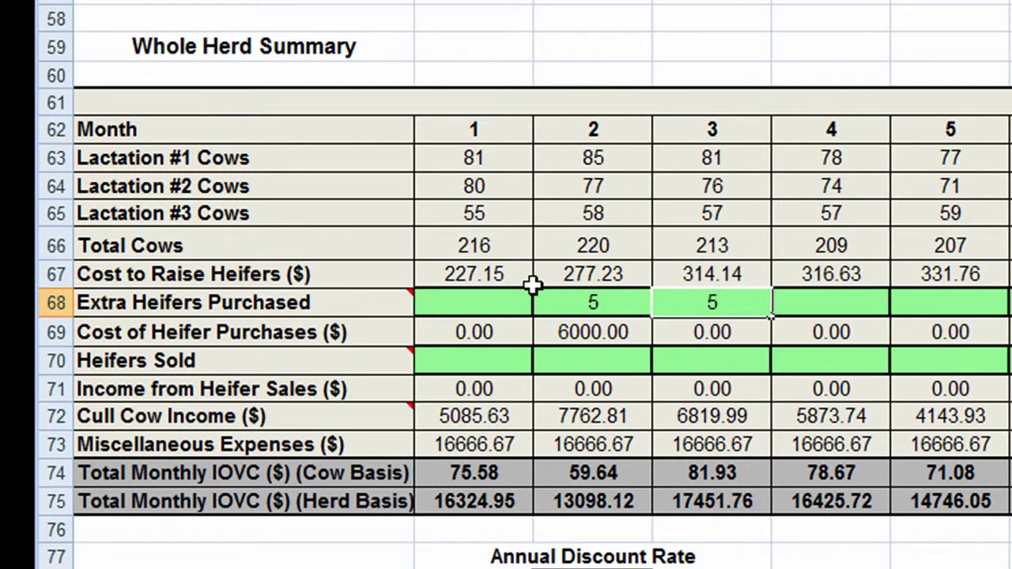
key(Tab)
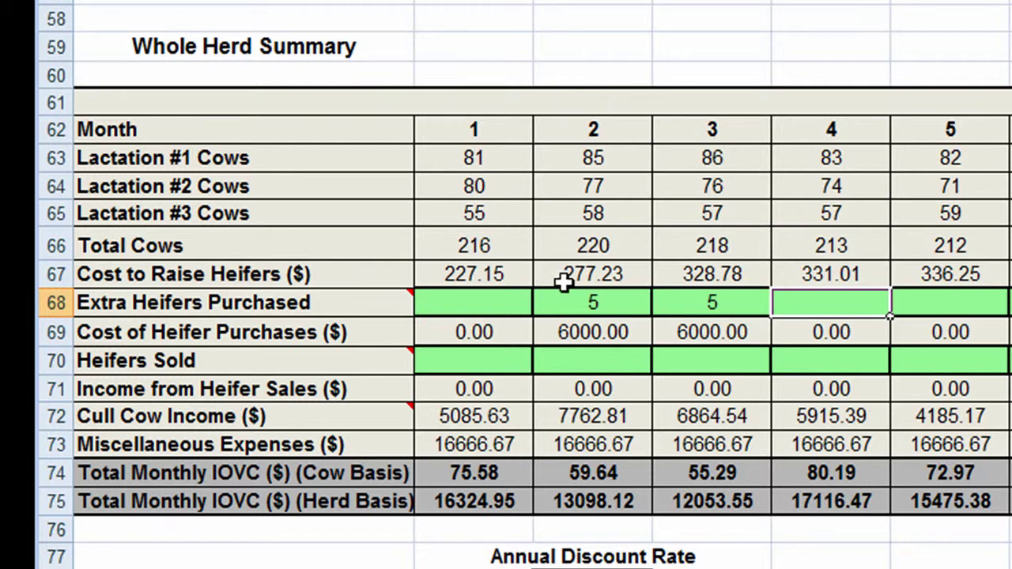
- Review the total monthly IOVC per cow and per herd, the present value of cash flows, and the whole-herd IOVC and present value totals
click(489, 472)
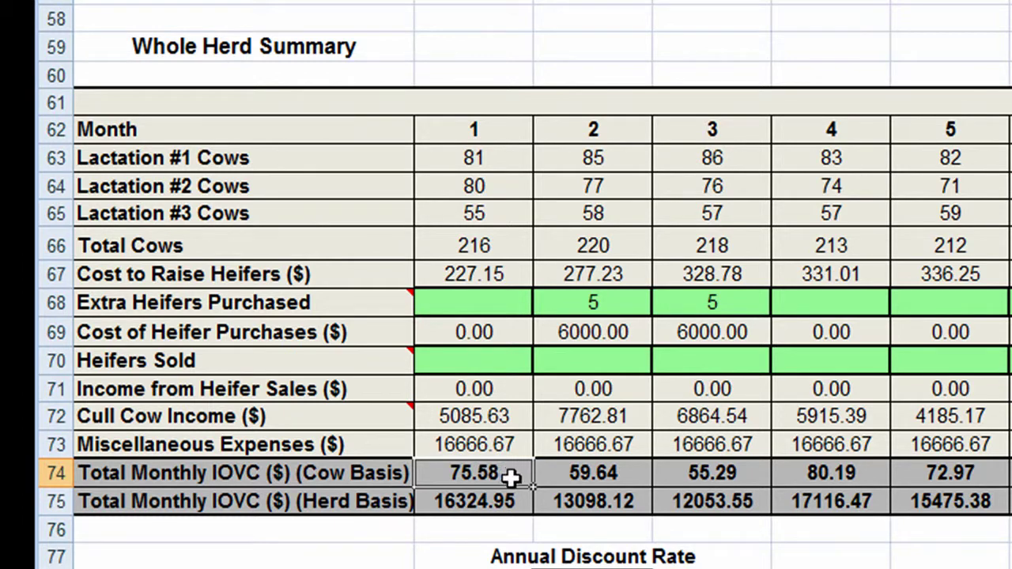
click(512, 502)
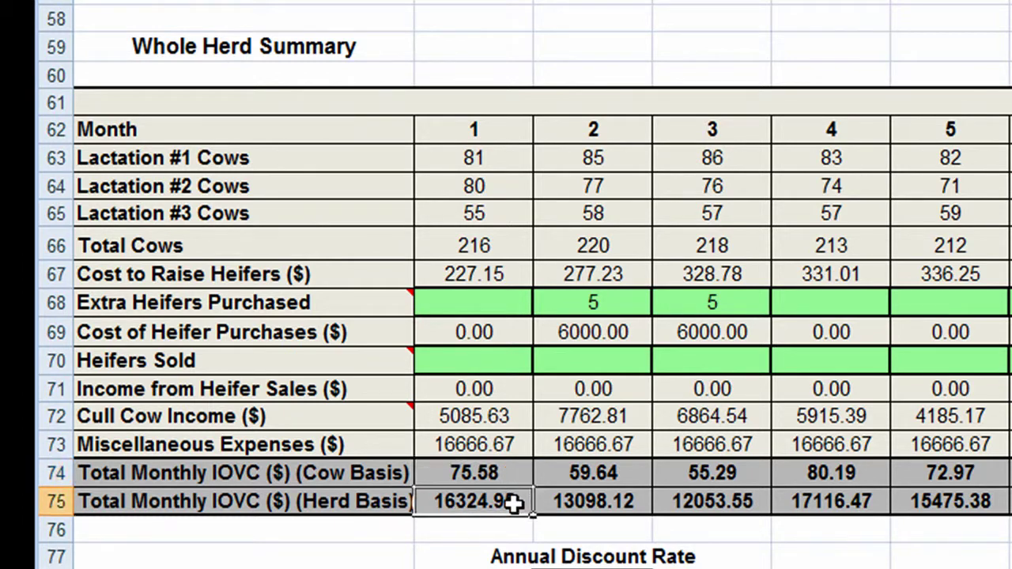
scroll(506, 506, down, 3)
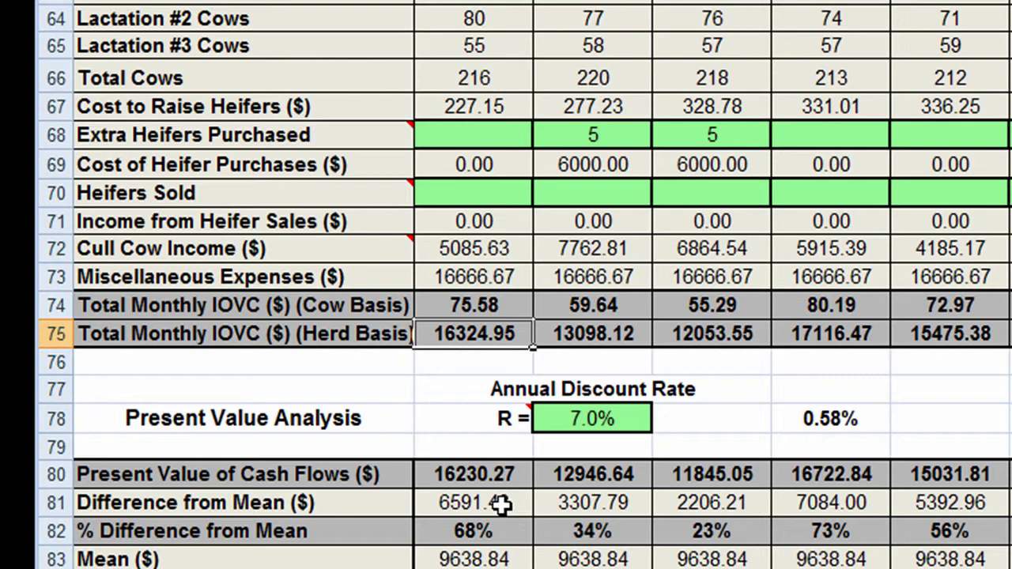
click(489, 395)
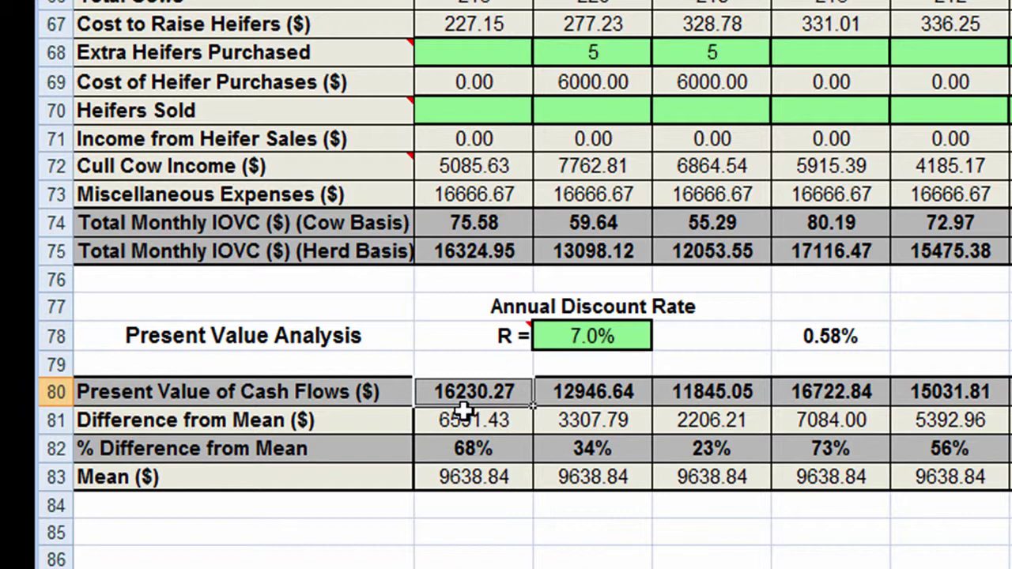
scroll(506, 317, right, 1)
scroll(191, 405, right, 15)
scroll(506, 317, right, 12)
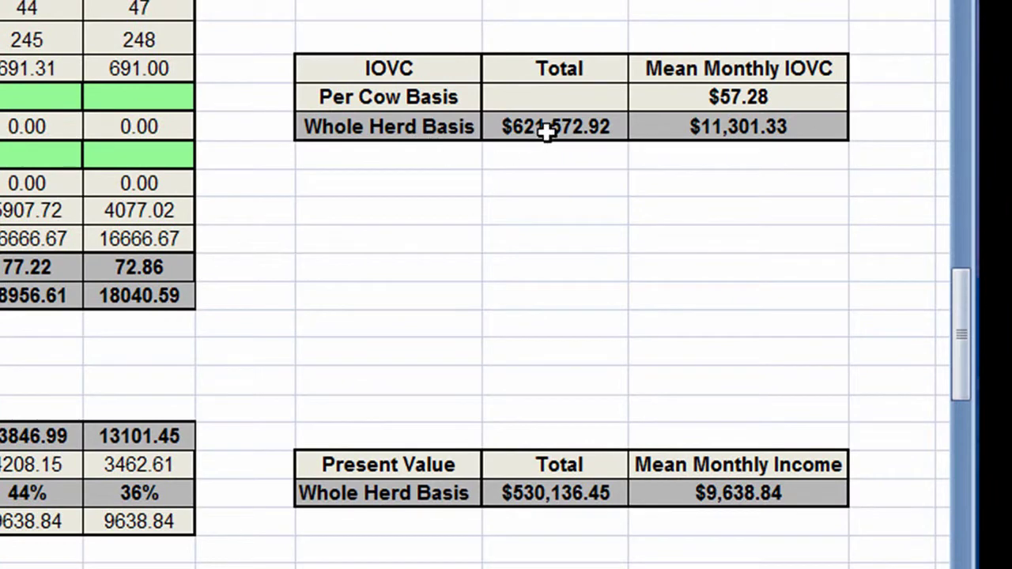
click(542, 133)
click(546, 490)
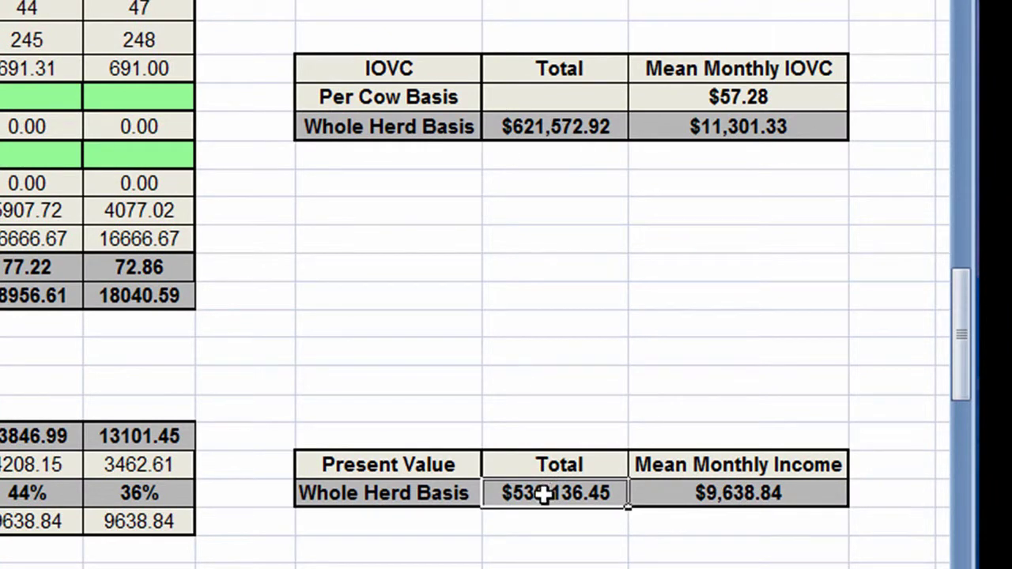
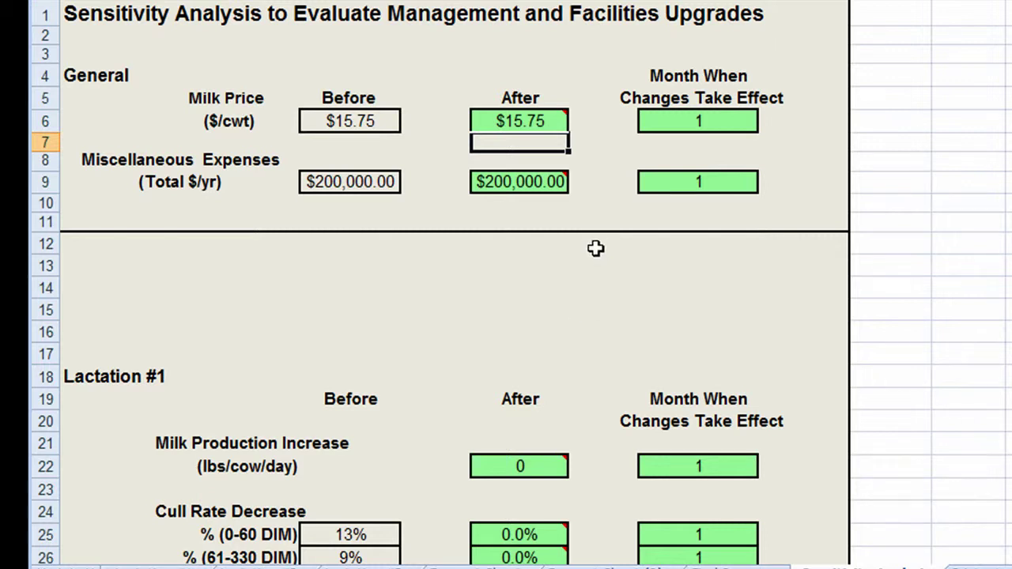
- Set the After milk price to $15.00 per cwt in the Sensitivity Analysis, taking effect in month 7
click(558, 127)
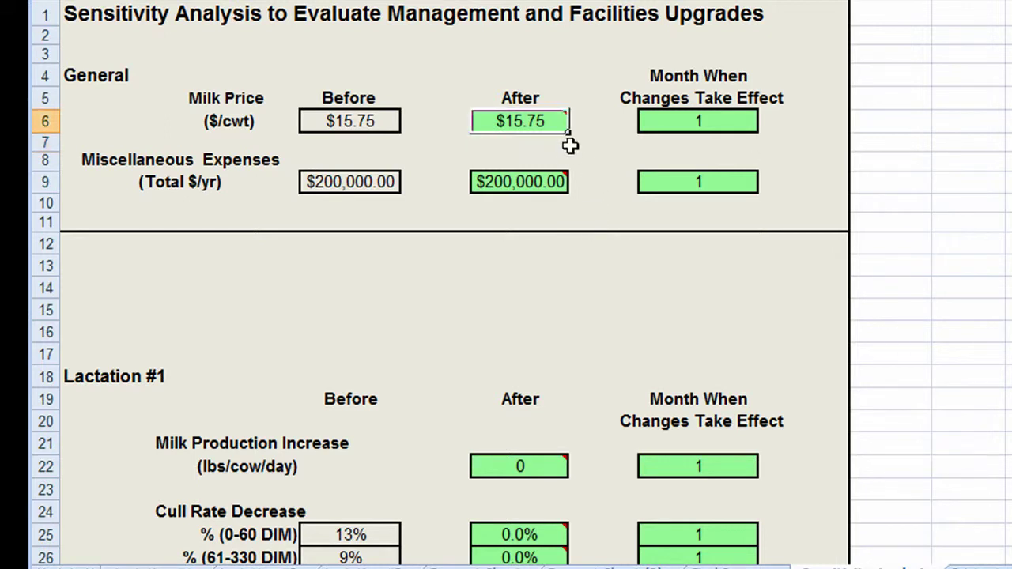
text(15)
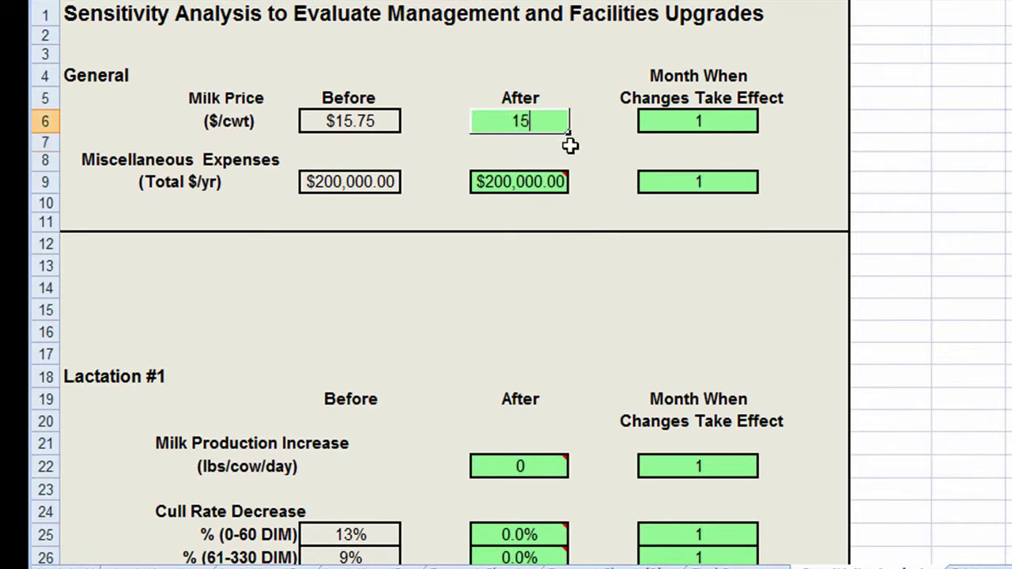
text(.00)
key(Return)
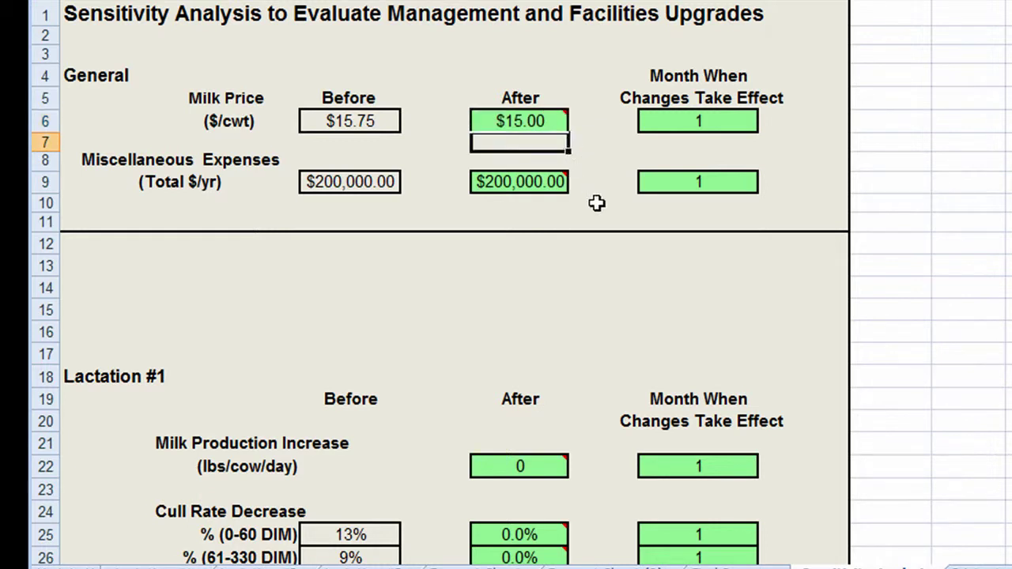
click(664, 128)
text(7)
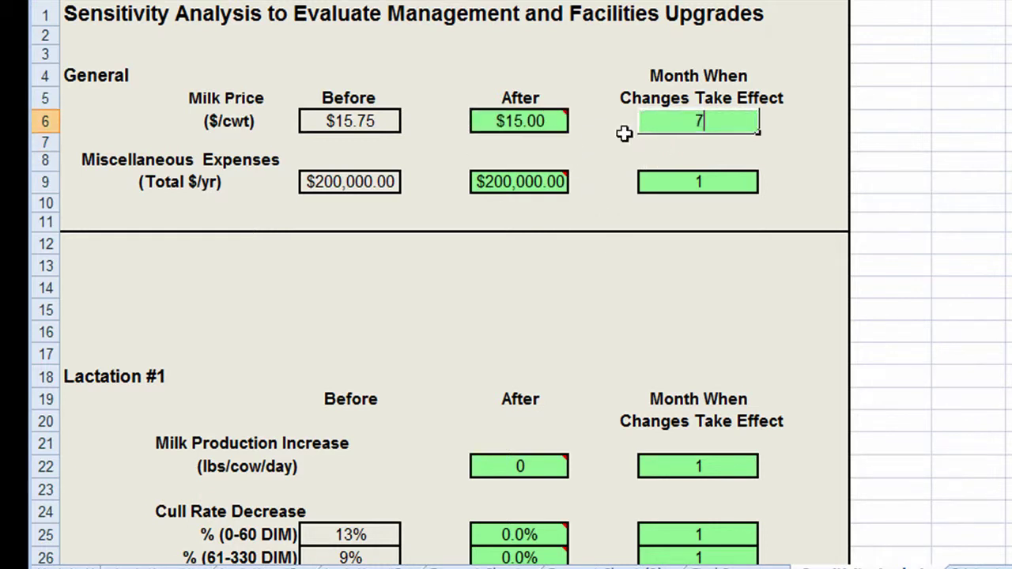
key(Return)
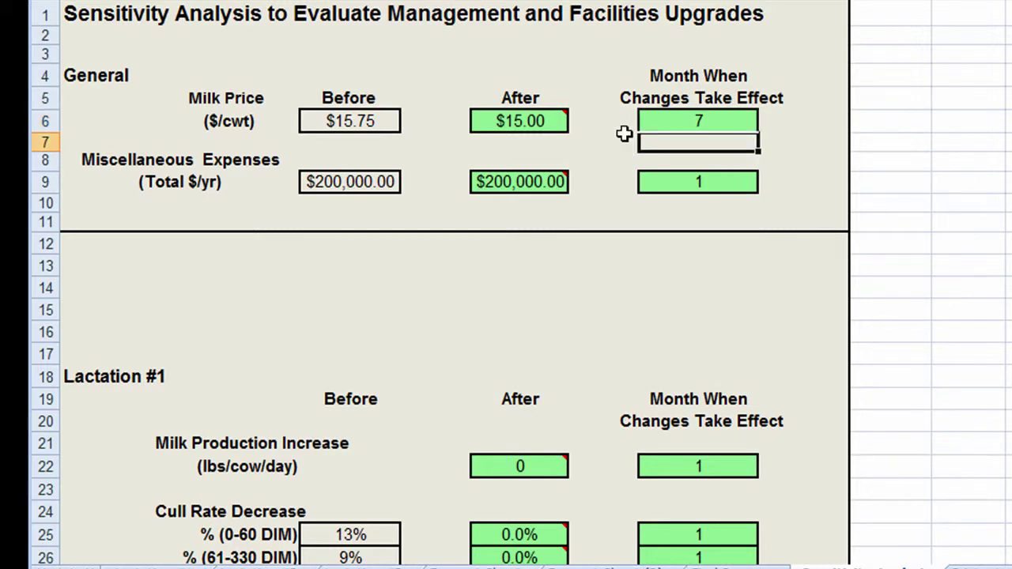
- Set the Lactation #1 milk production increase to 3 lbs/cow/day, taking effect in month 7
scroll(596, 264, down, 2)
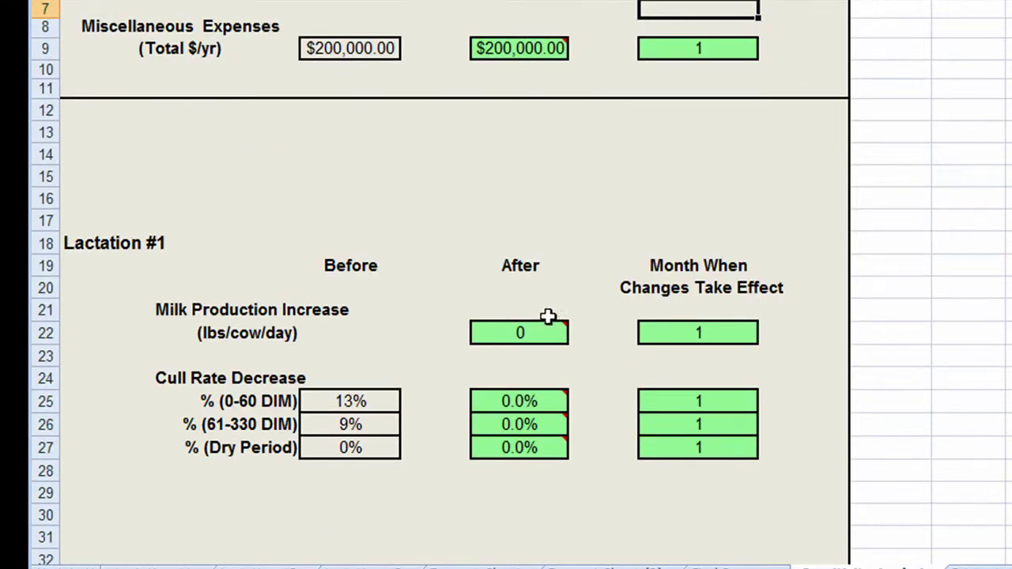
click(542, 332)
text(3)
click(641, 332)
text(7)
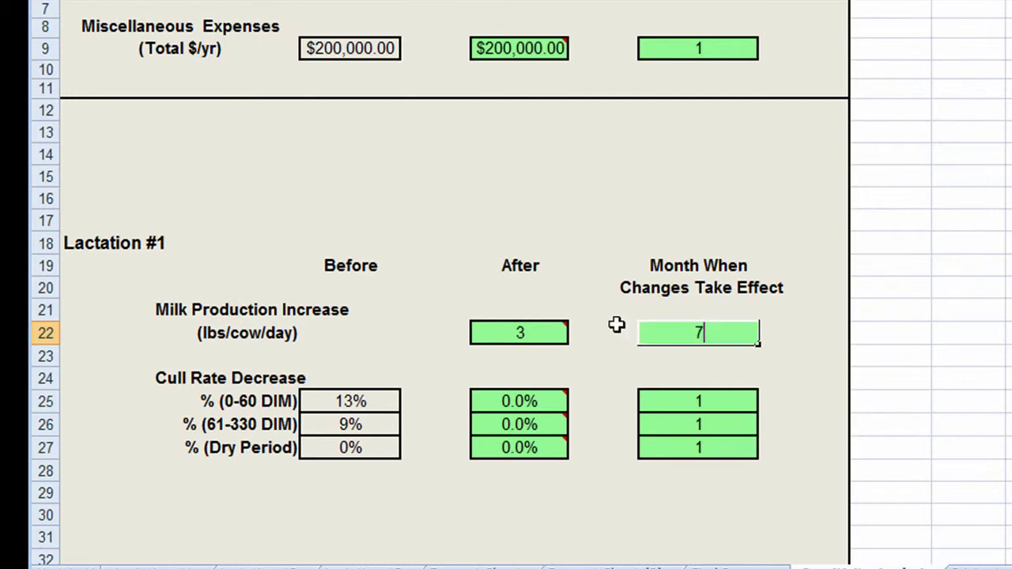
key(Return)
- Set the After cull rates for Lactation #1 to 11% for 0-60 DIM and 7% for 61-330 DIM, both taking effect in month 7
click(548, 405)
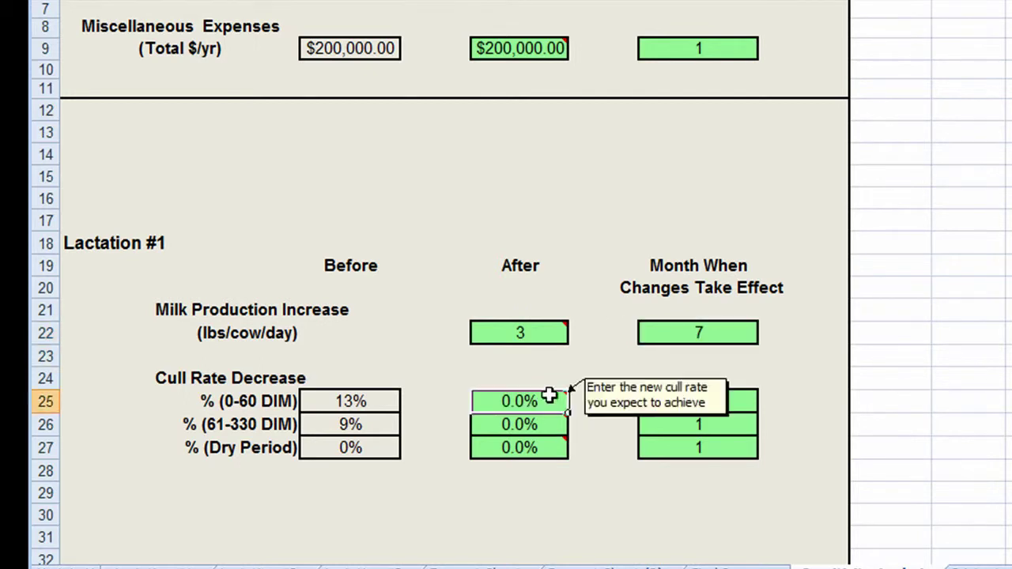
text(11)
key(Return)
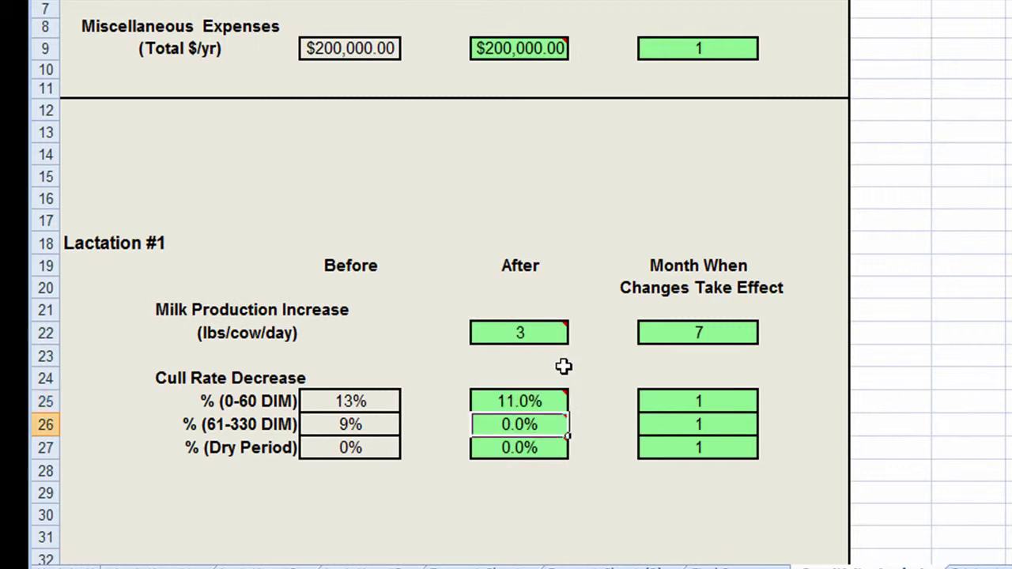
text(7)
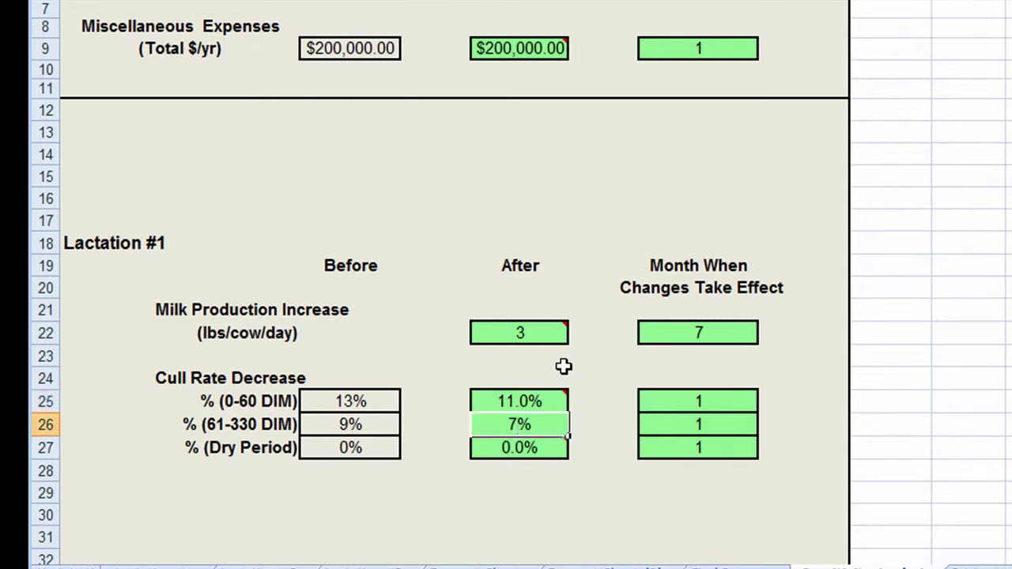
click(689, 405)
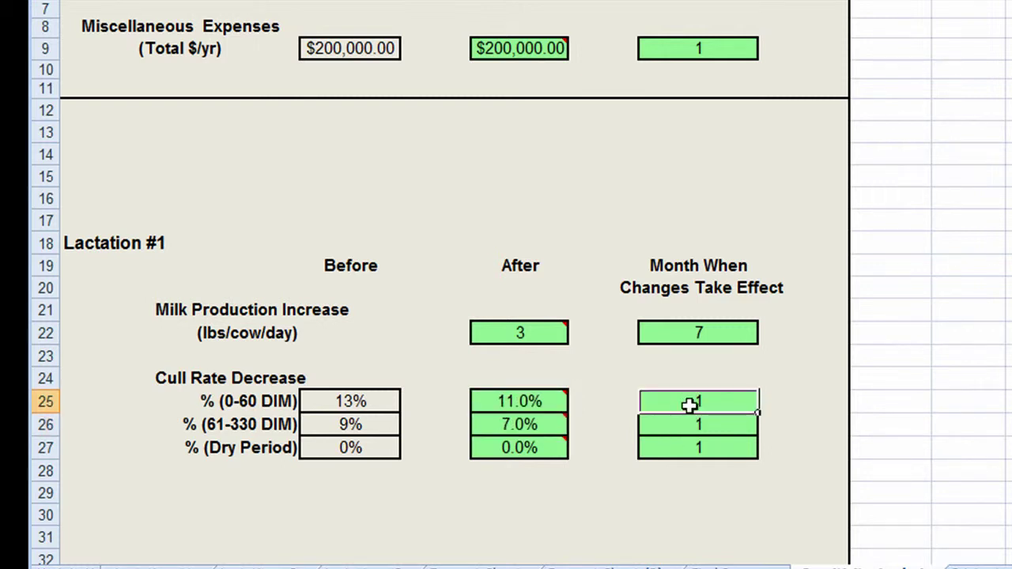
text(7)
key(Return)
text(7)
key(Return)
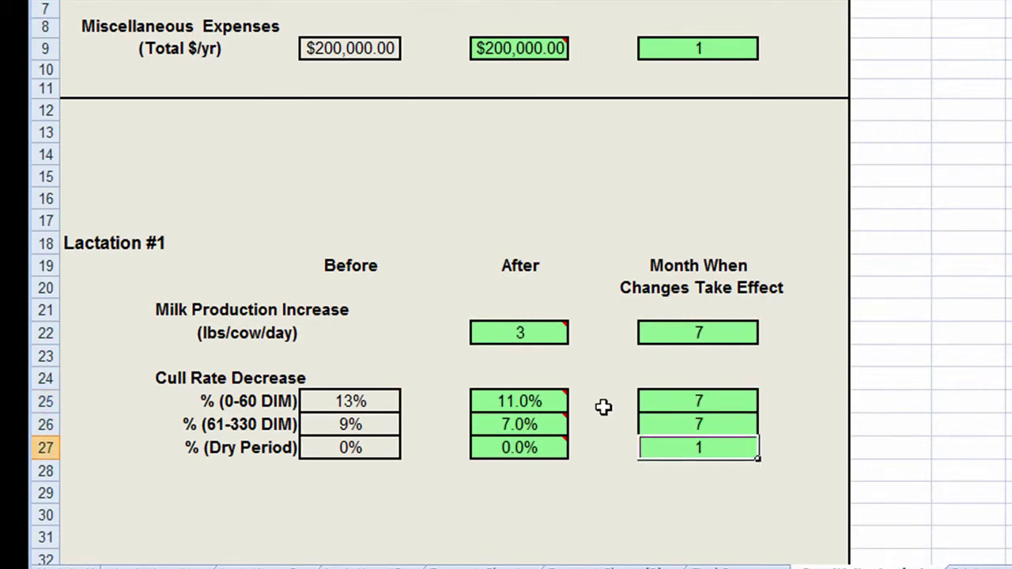
- Set the Lactation #2 milk production increase to 3 lbs/cow/day, taking effect in month 7
scroll(596, 437, down, 1)
scroll(596, 437, down, 6)
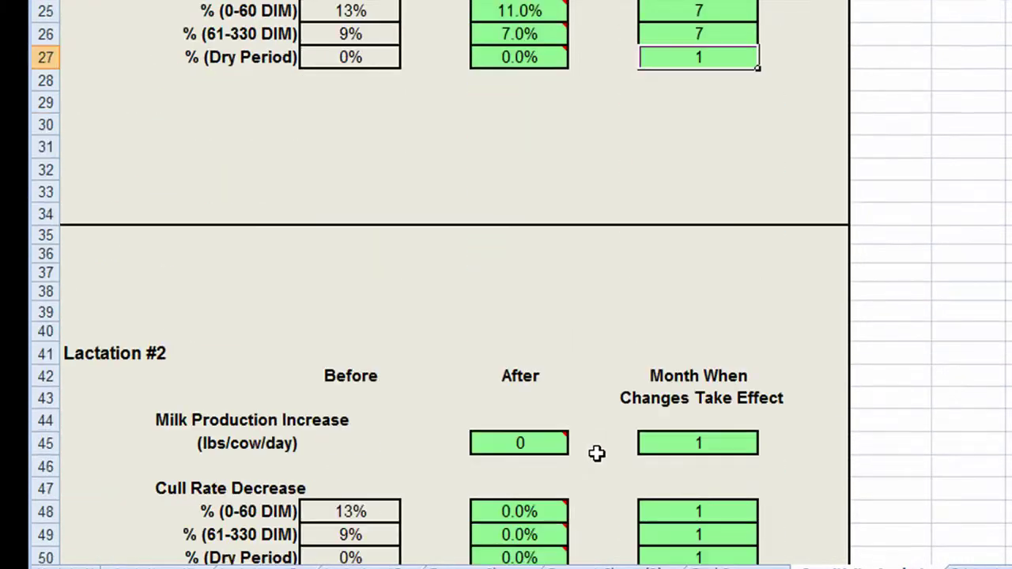
scroll(596, 455, down, 1)
click(556, 306)
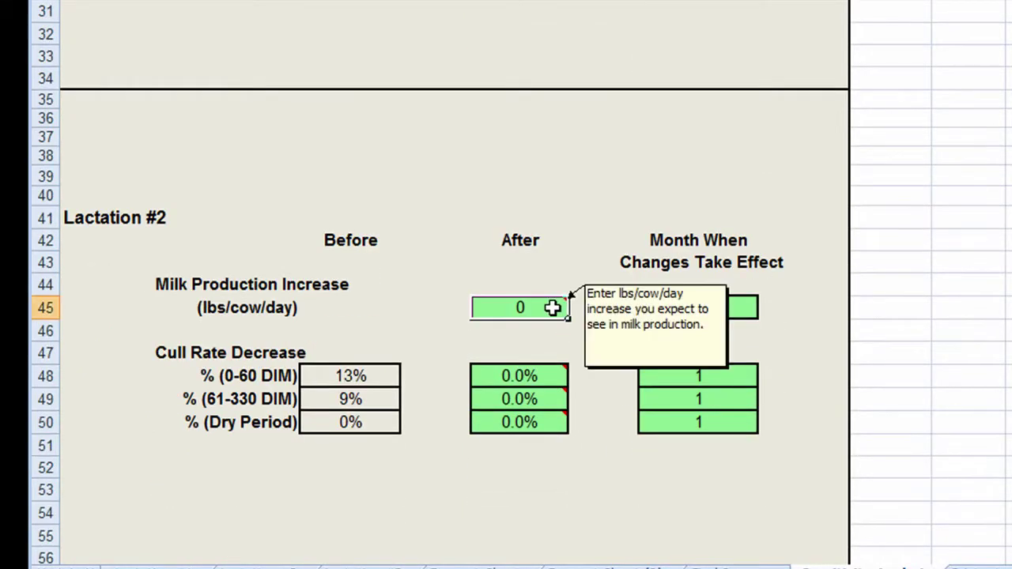
text(3)
key(Tab)
text(7)
key(Return)
- Set the After cull rates for Lactation #2 to 11% for 0-60 DIM and 7% for 61-330 DIM, both taking effect in month 7
key(Down)
key(Down)
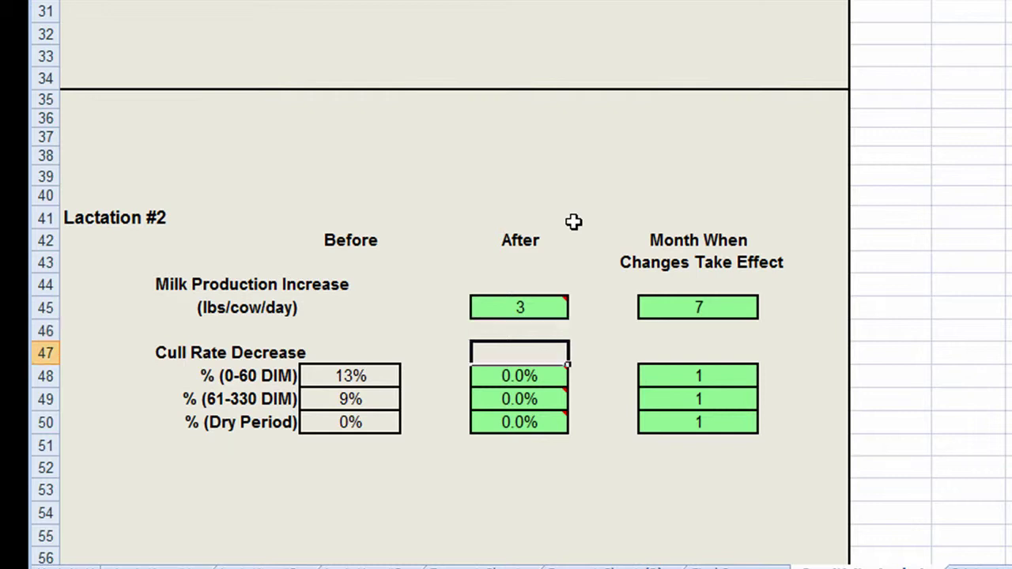
text(11)
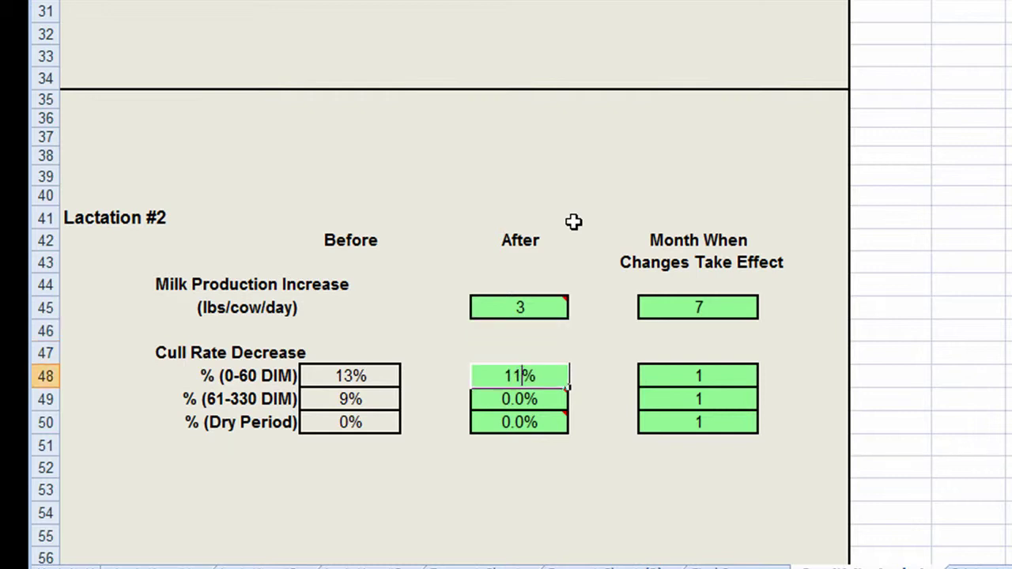
key(Return)
text(7)
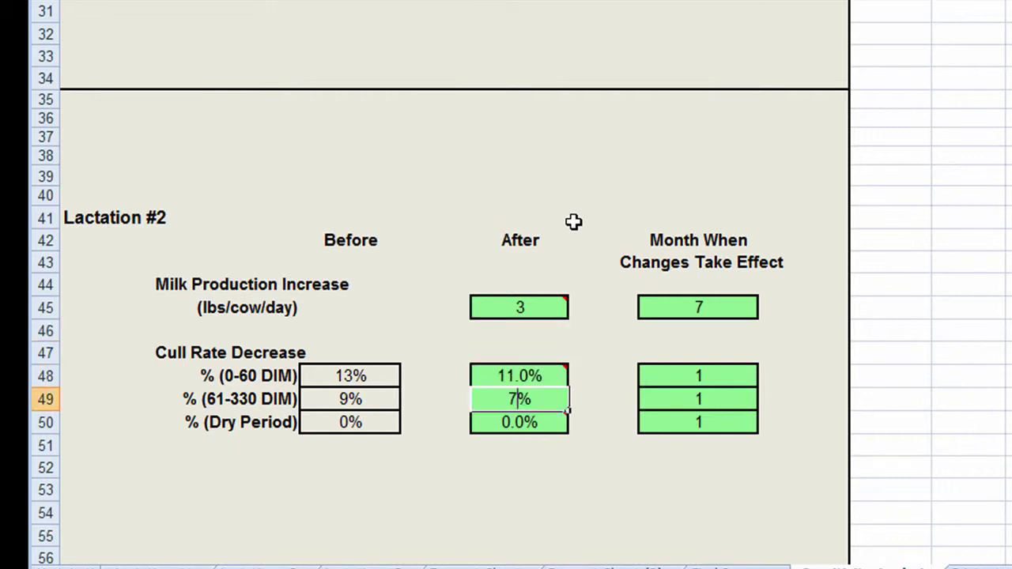
key(Return)
click(704, 374)
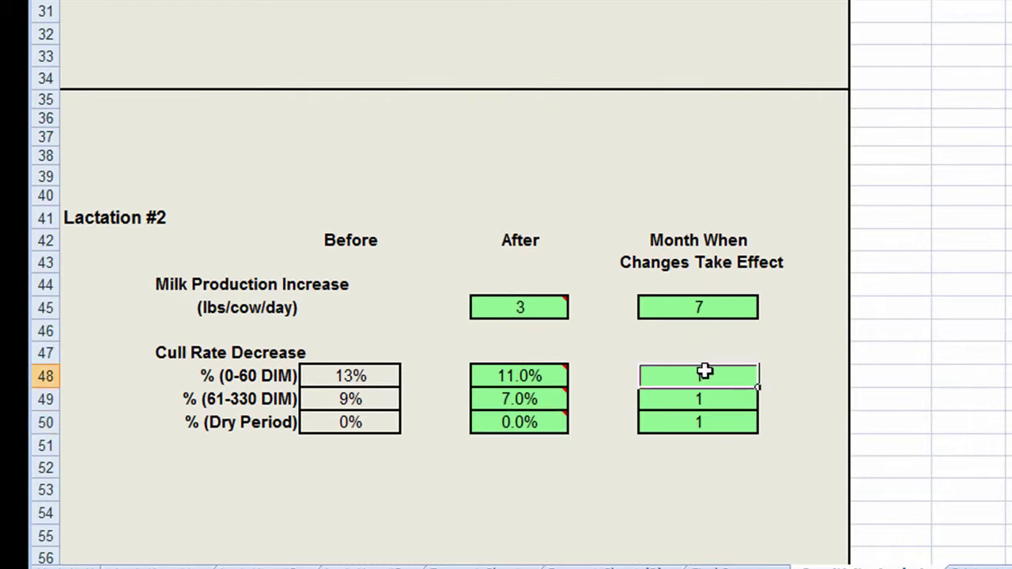
text(7)
key(Return)
text(7)
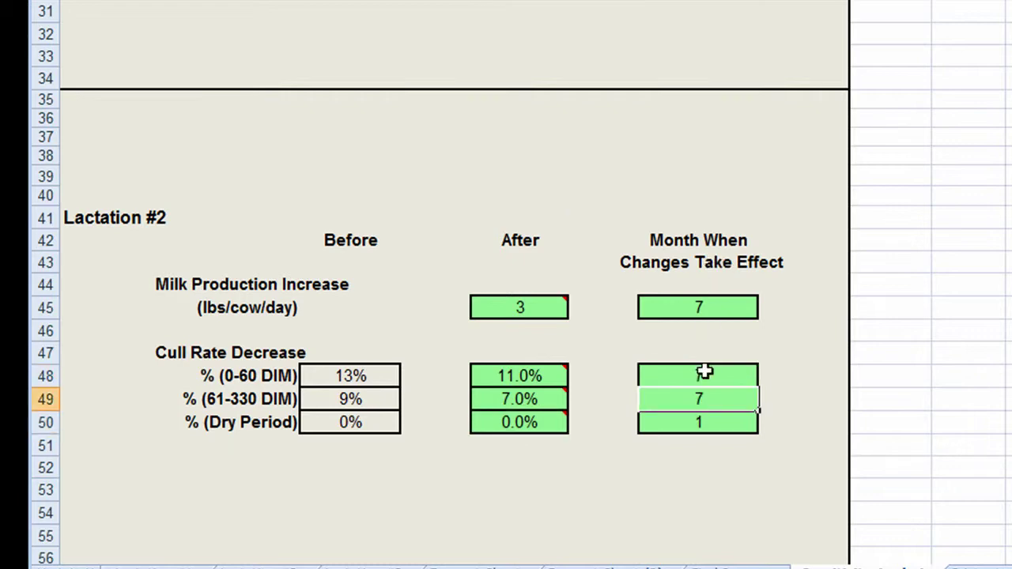
- Set the Lactation #3 milk production increase to 3 lbs/cow/day, taking effect in month 7
key(Return)
scroll(574, 457, down, 7)
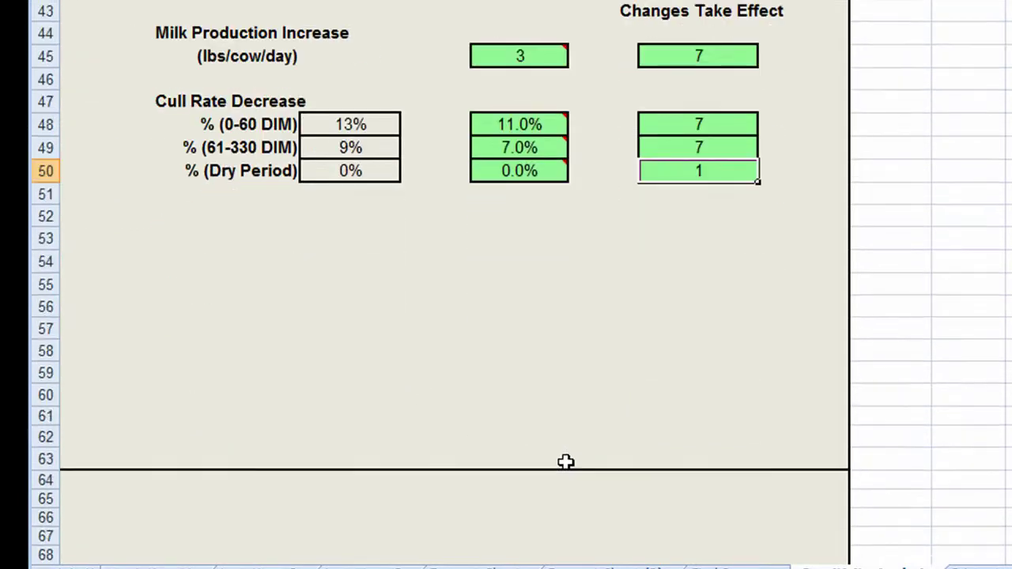
scroll(566, 462, down, 4)
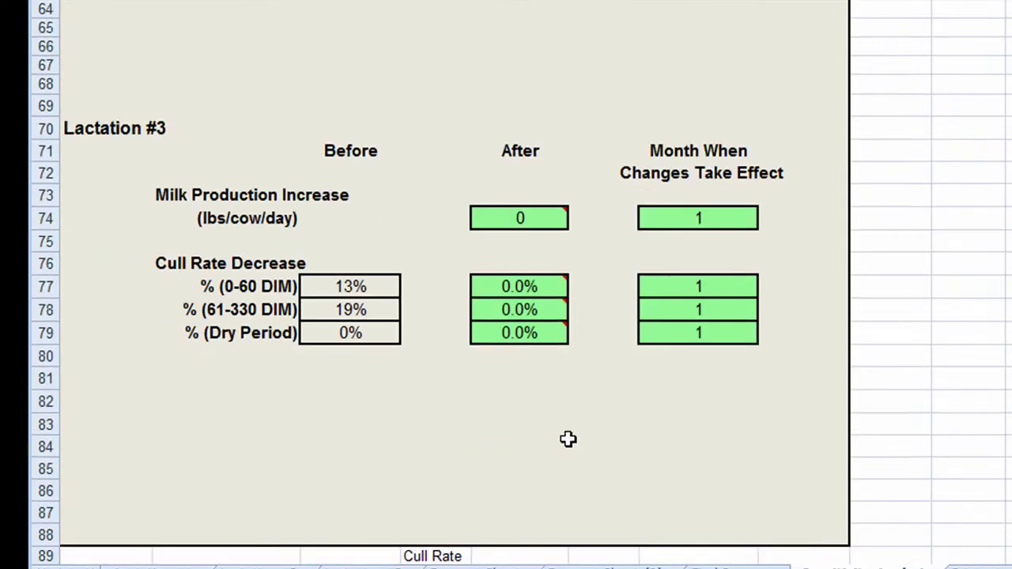
click(521, 226)
text(3)
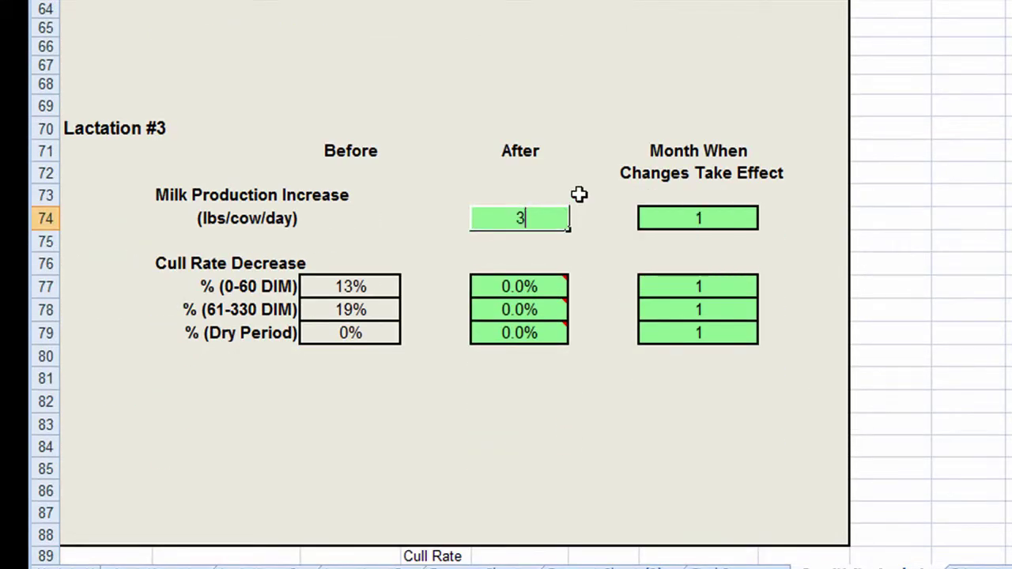
key(Tab)
text(7)
key(Return)
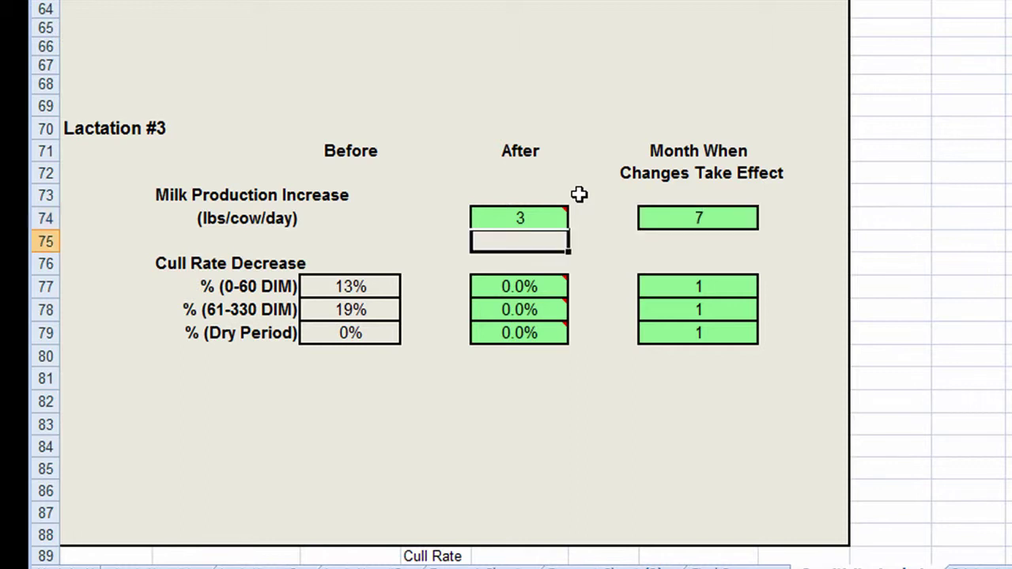
- Set the After cull rates for Lactation #3 to 11% for 0-60 DIM and 17% for 61-330 DIM, both taking effect in month 7
key(Return)
key(Return)
text(11)
key(Return)
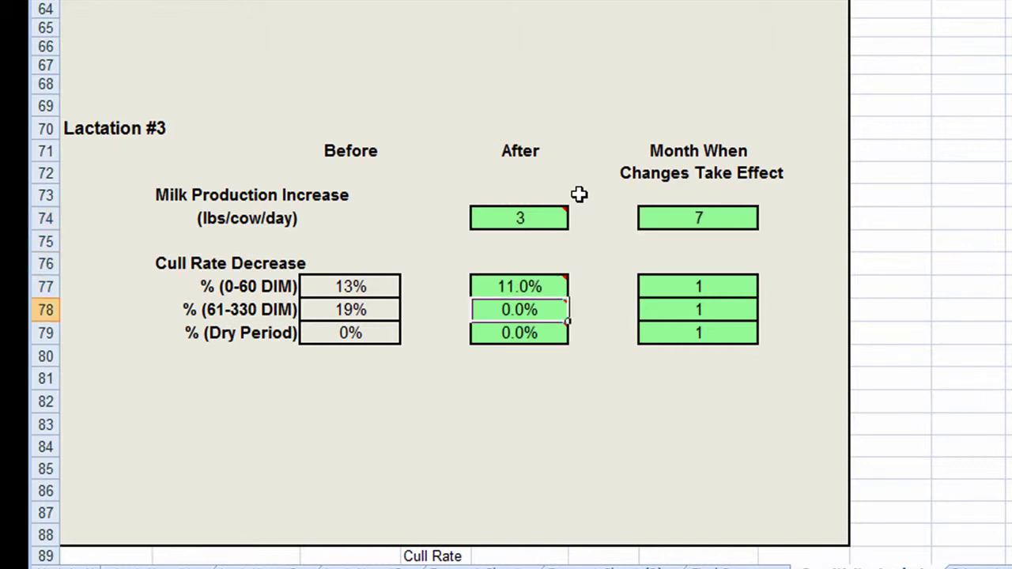
text(17)
key(Tab)
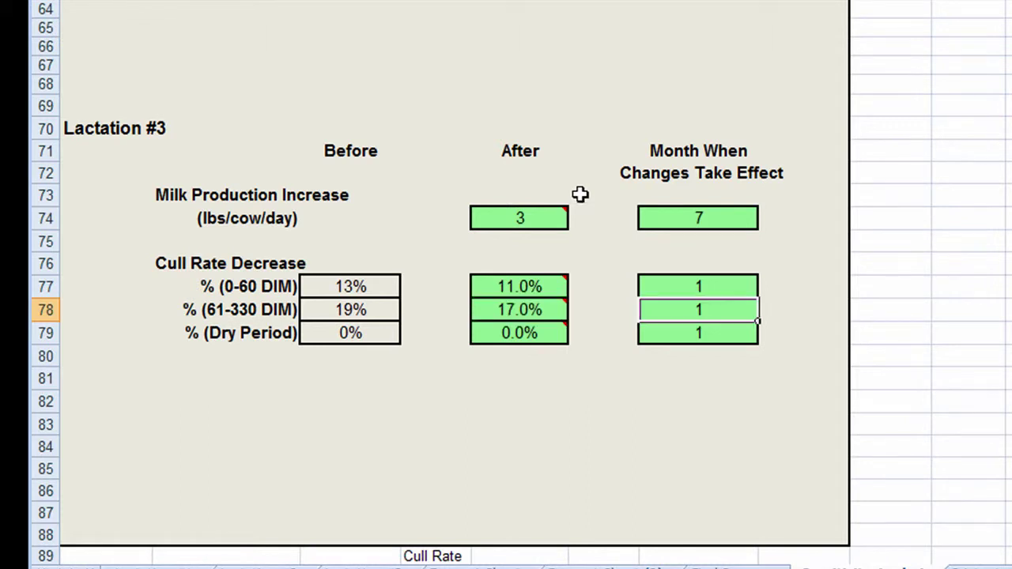
click(705, 283)
text(7)
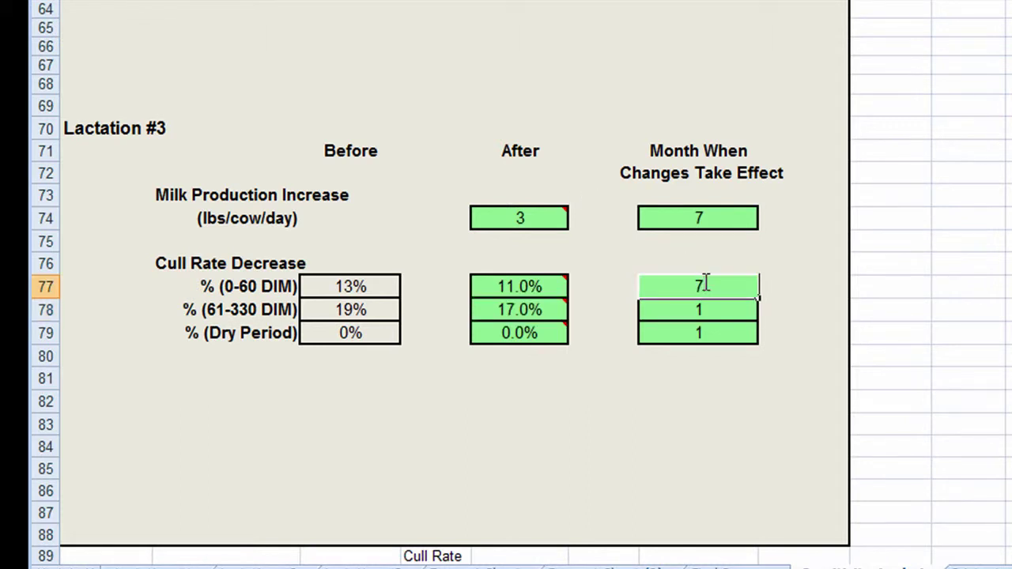
key(Return)
text(7)
key(Return)
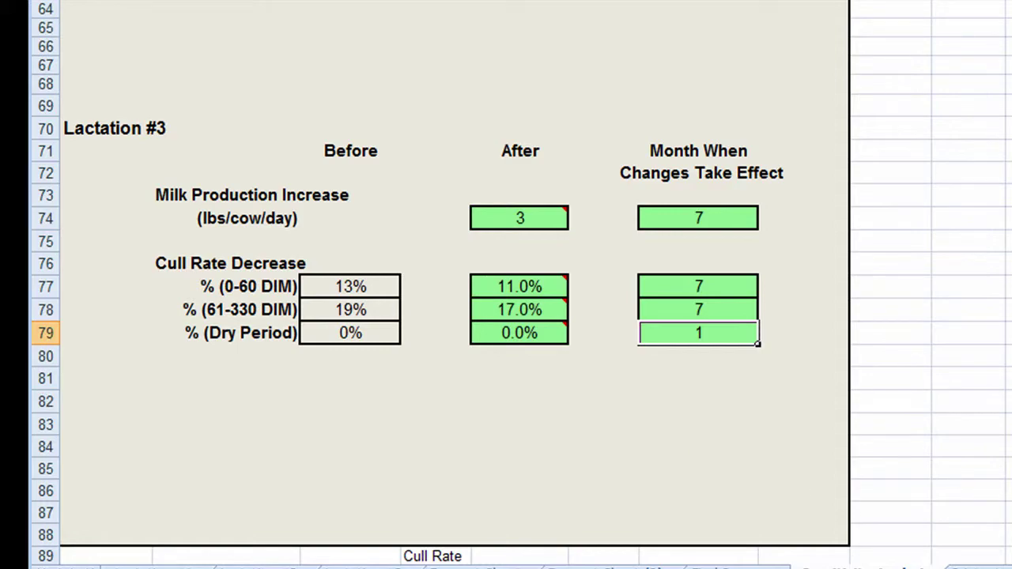
- Examine the monthly sensitivity results for Lactation #2 and #3, the Whole Herd Summary and the Present Value Analysis
scroll(536, 283, right, 10)
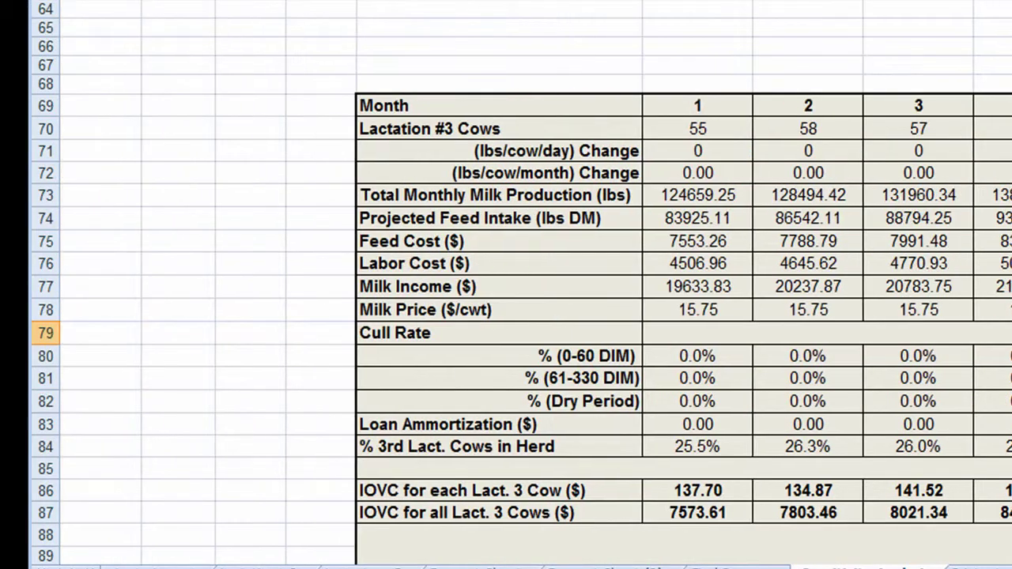
scroll(536, 283, right, 2)
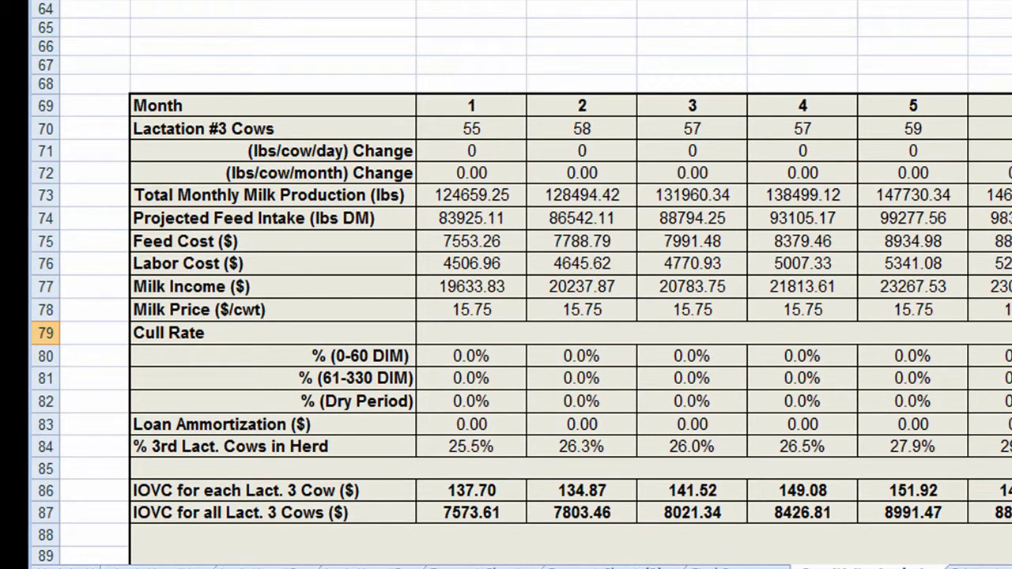
scroll(521, 284, up, 4)
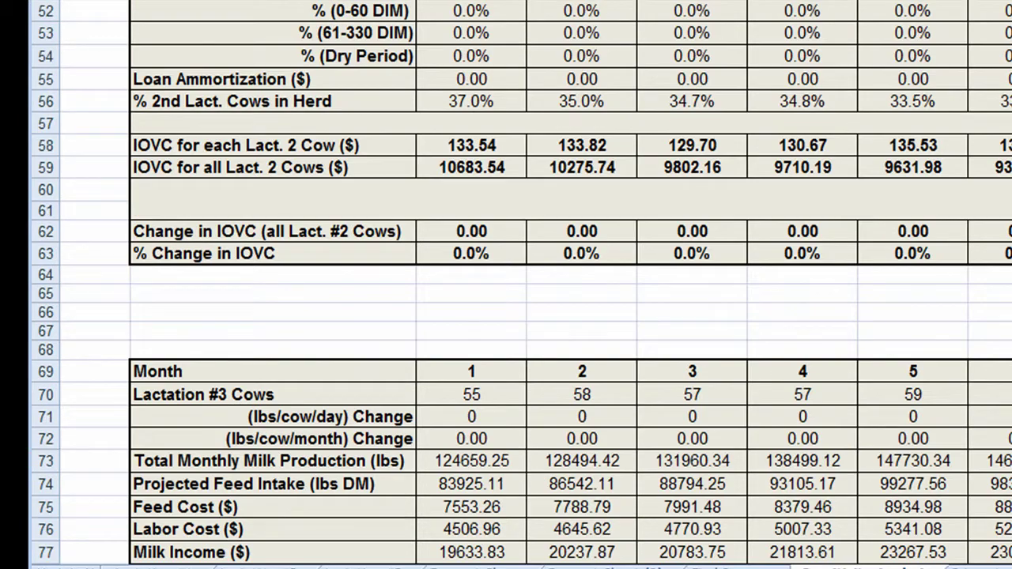
scroll(521, 284, up, 2)
scroll(521, 285, down, 11)
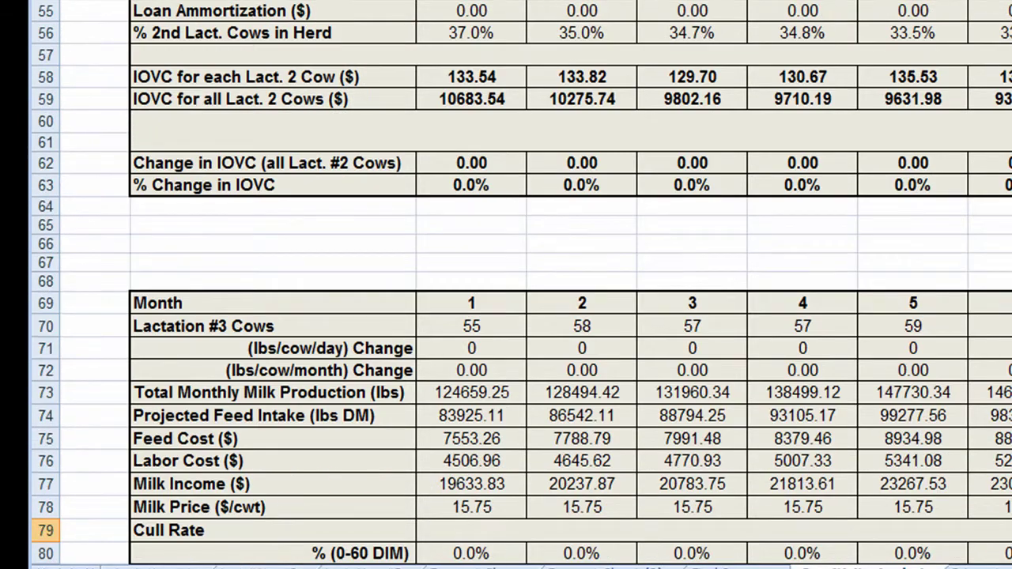
scroll(980, 428, down, 6)
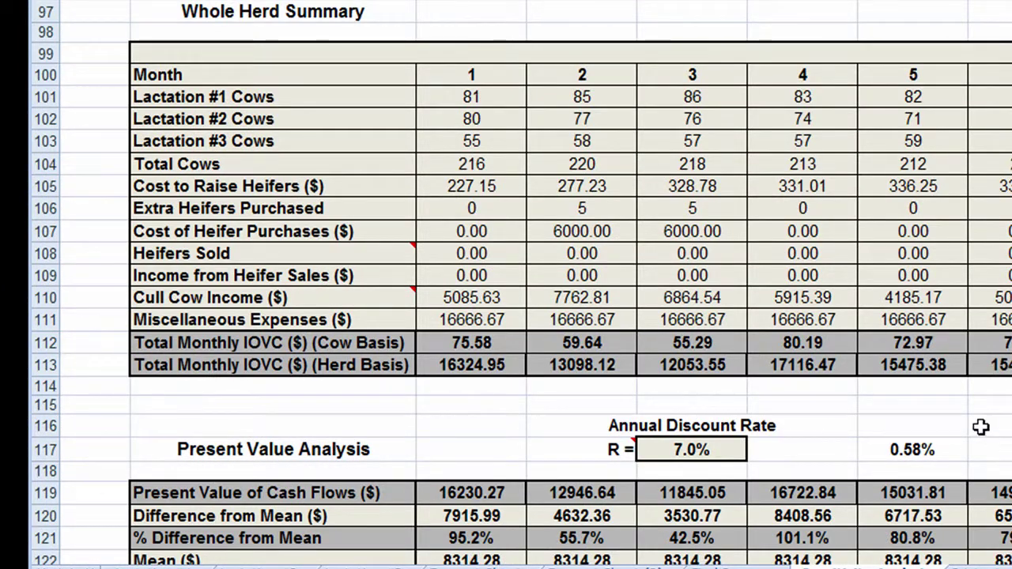
scroll(980, 428, down, 1)
scroll(980, 428, down, 1)
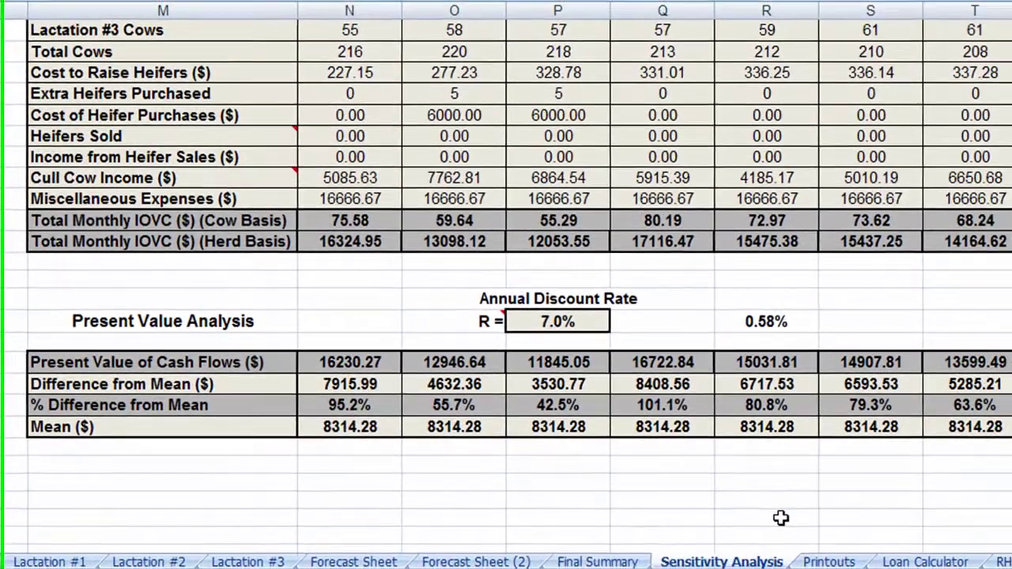
- Open the Printouts sheet and review the original values against the sensitivity analysis summaries for each lactation
click(826, 561)
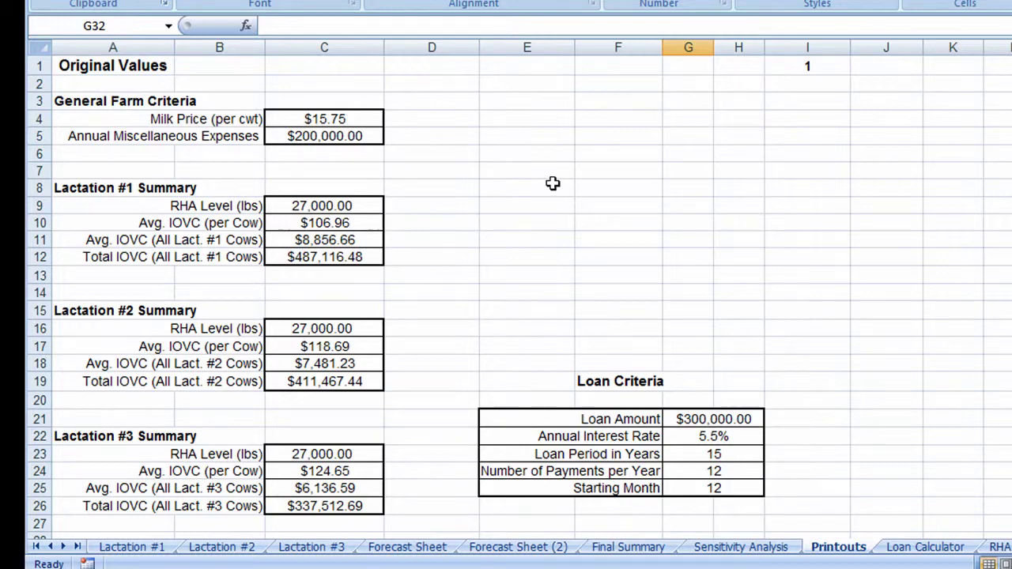
scroll(549, 192, down, 6)
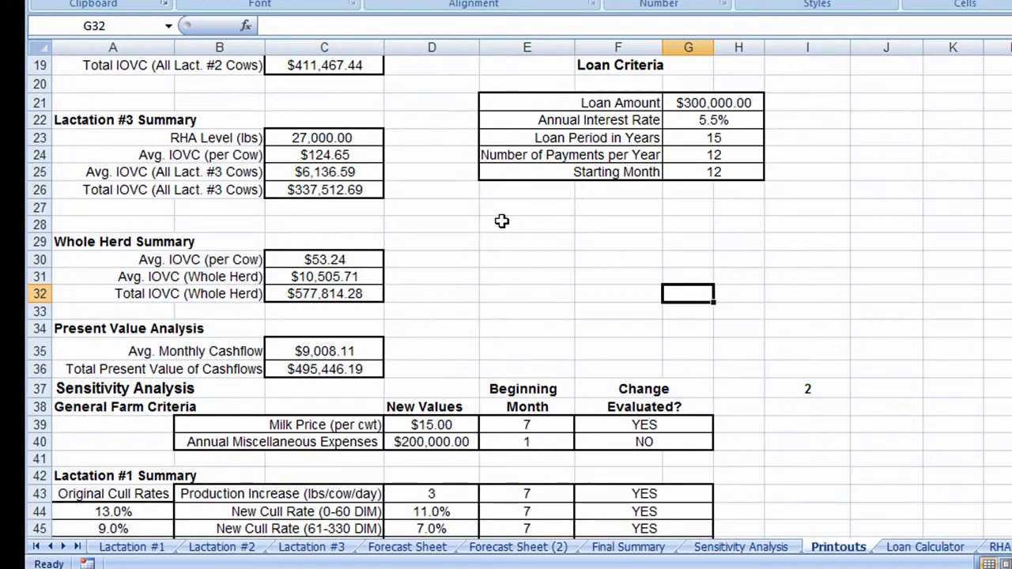
scroll(502, 220, down, 1)
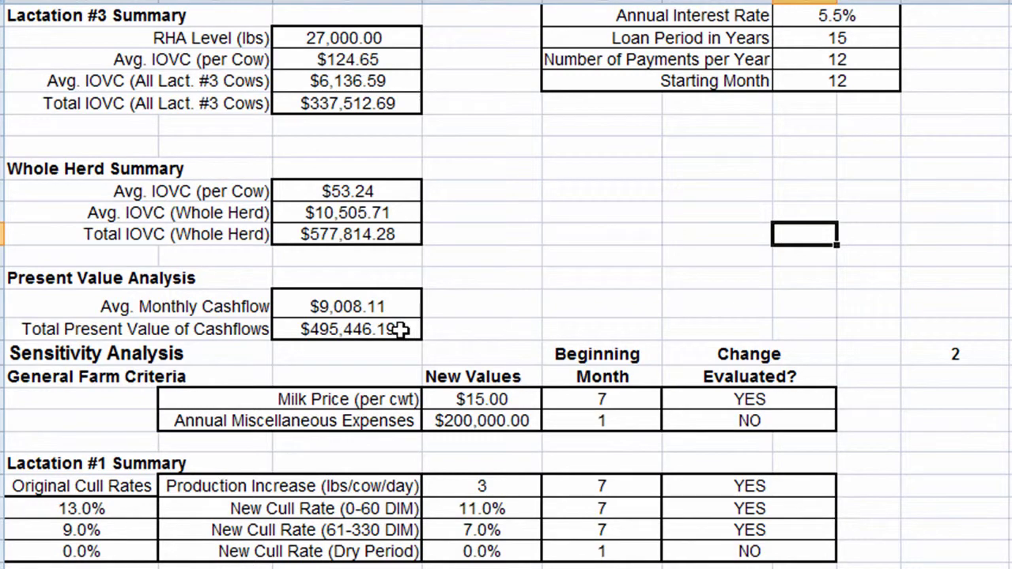
scroll(648, 391, down, 1)
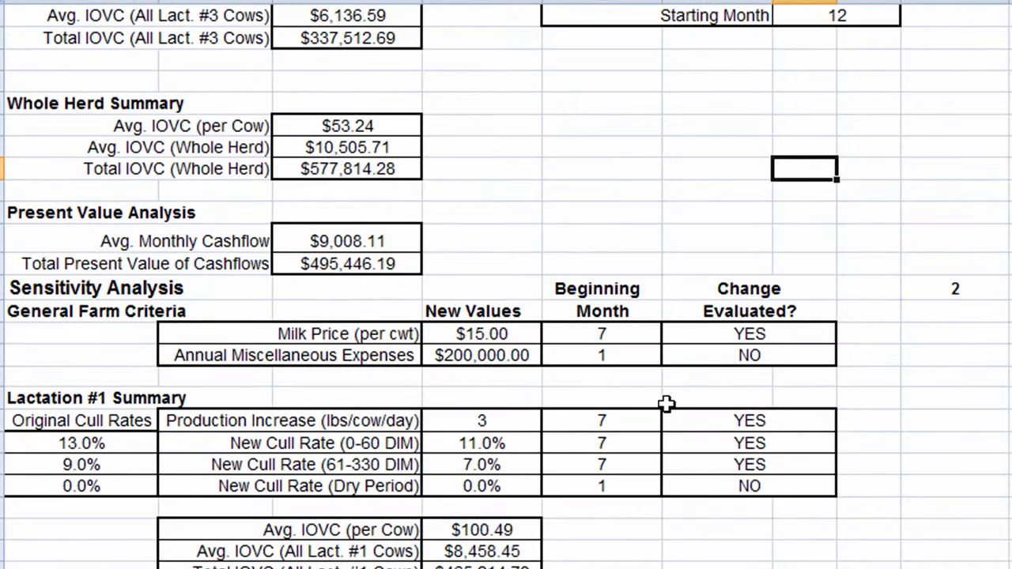
scroll(688, 380, down, 1)
scroll(751, 352, down, 2)
scroll(749, 414, down, 5)
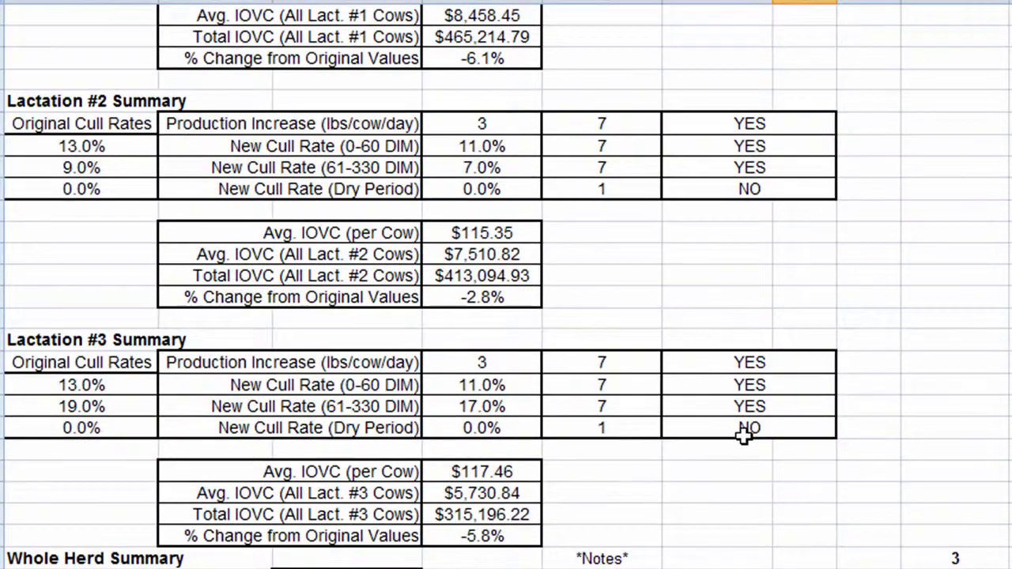
- Review the Whole Herd Summary and compare original and new values in the Herd Structure Summary through month 36
scroll(743, 437, down, 8)
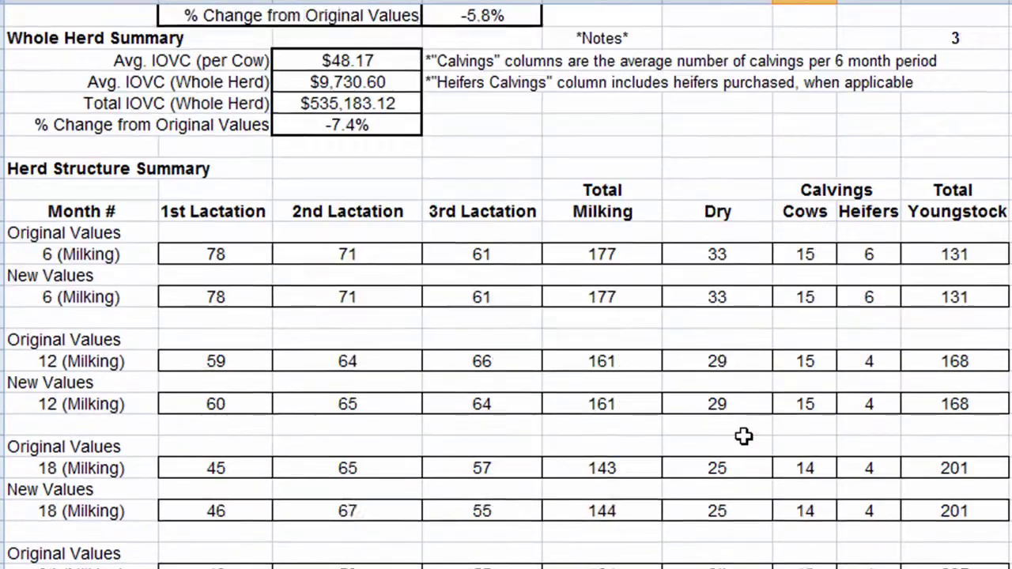
scroll(744, 436, down, 1)
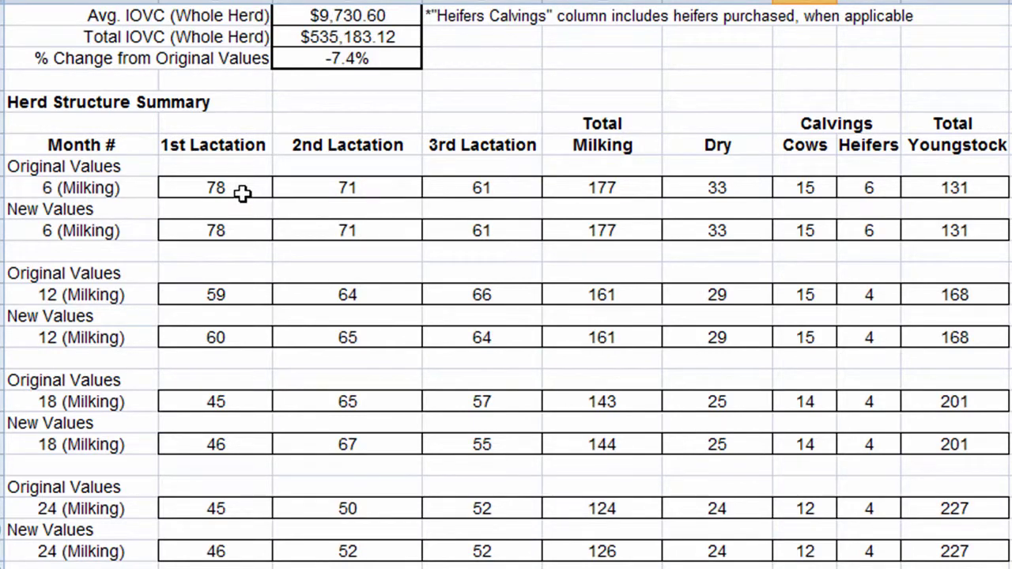
scroll(241, 193, down, 2)
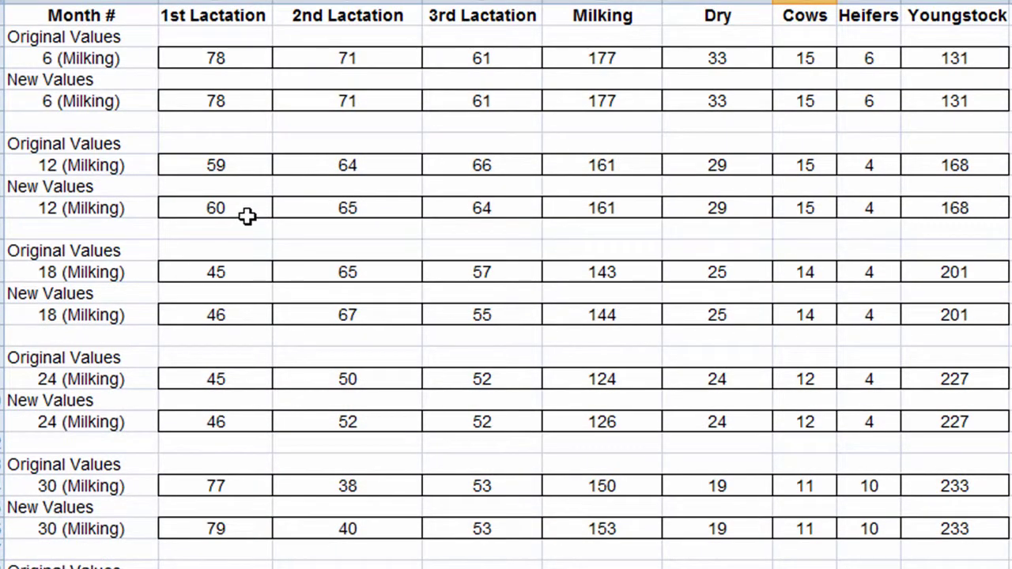
scroll(240, 231, down, 7)
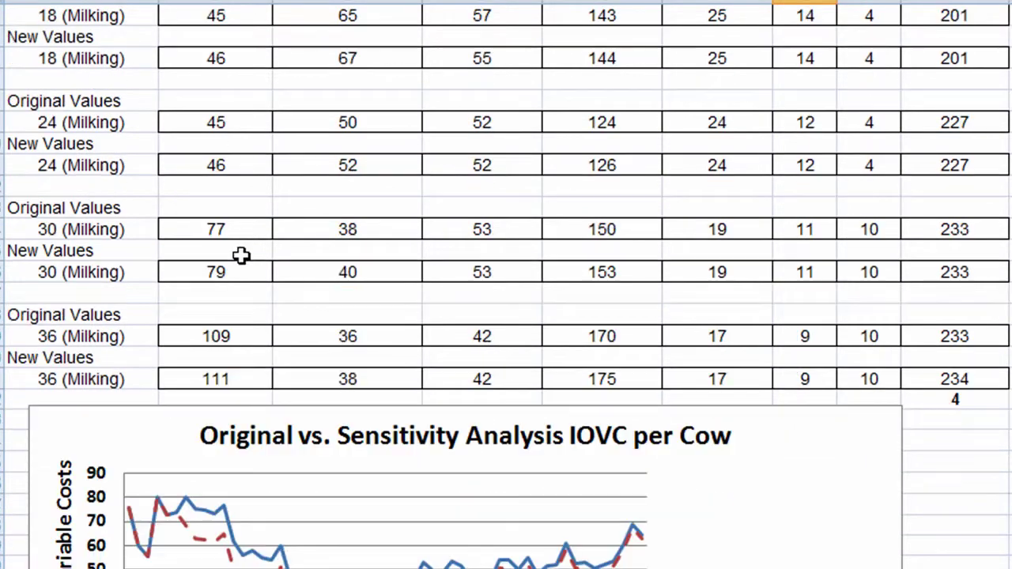
- Examine the Original vs. Sensitivity Analysis charts and tables for IOVC per cow and present value of cash flows
scroll(242, 253, down, 2)
scroll(244, 254, down, 1)
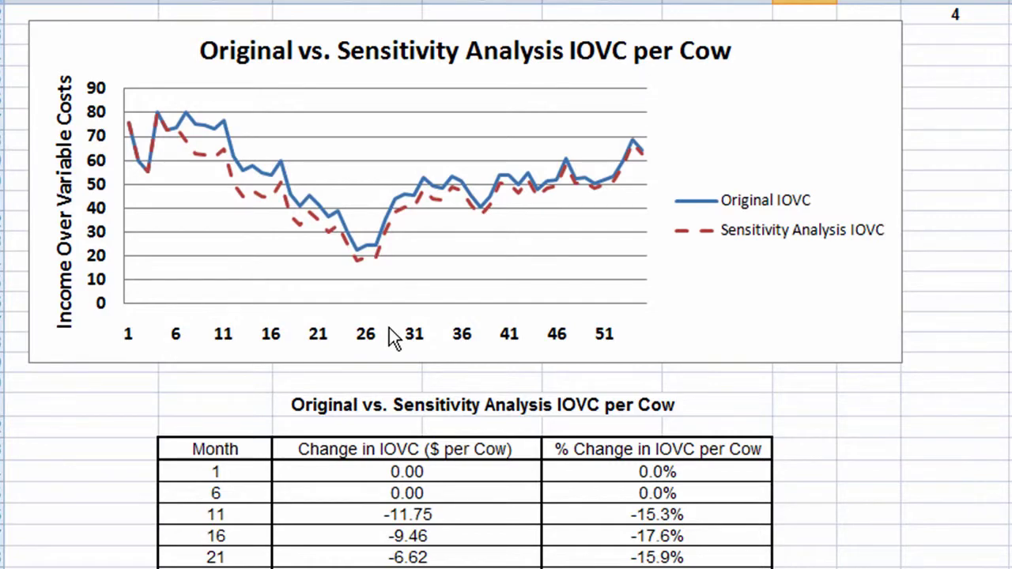
scroll(389, 328, down, 6)
scroll(385, 326, down, 6)
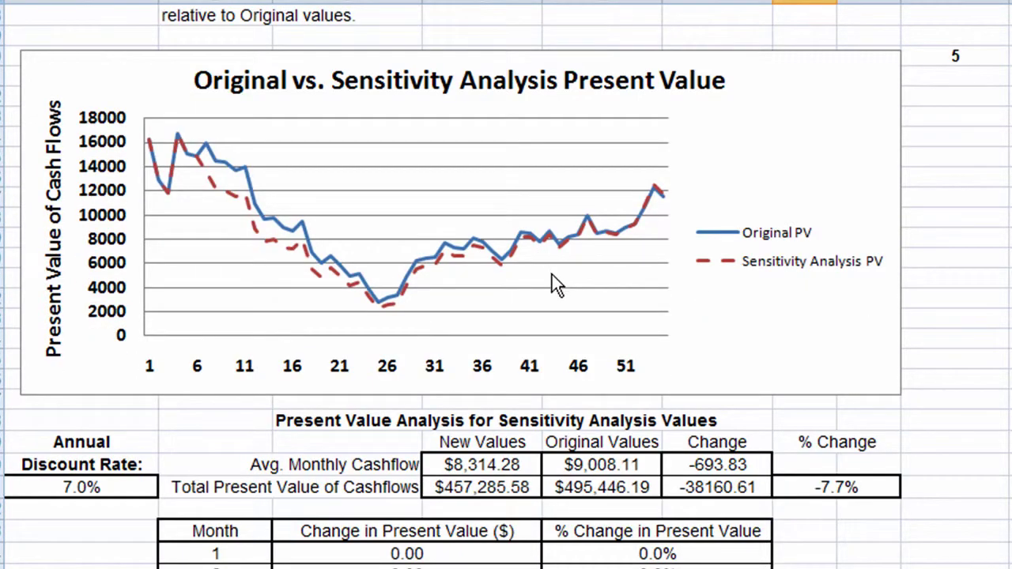
scroll(552, 278, down, 3)
scroll(549, 286, down, 2)
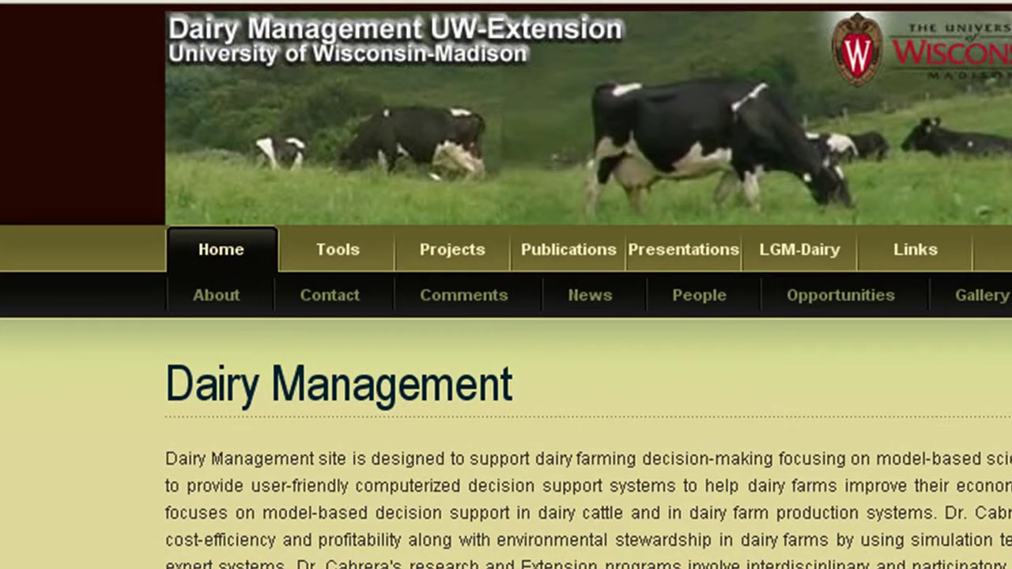
- On the Dairy Management UW-Extension website, open the Tools page and browse the Management Tools list to the Production section
click(358, 257)
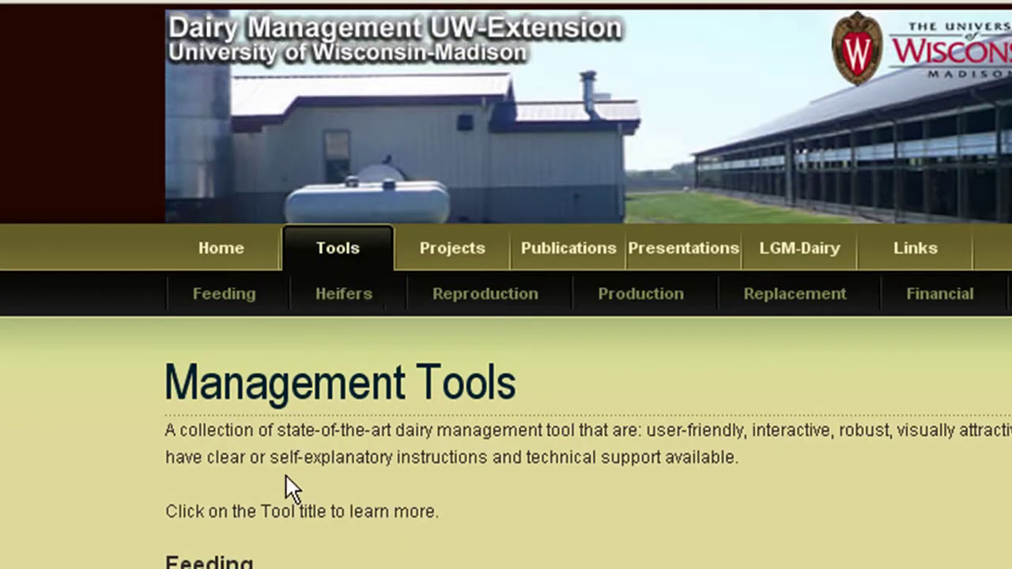
scroll(314, 506, down, 8)
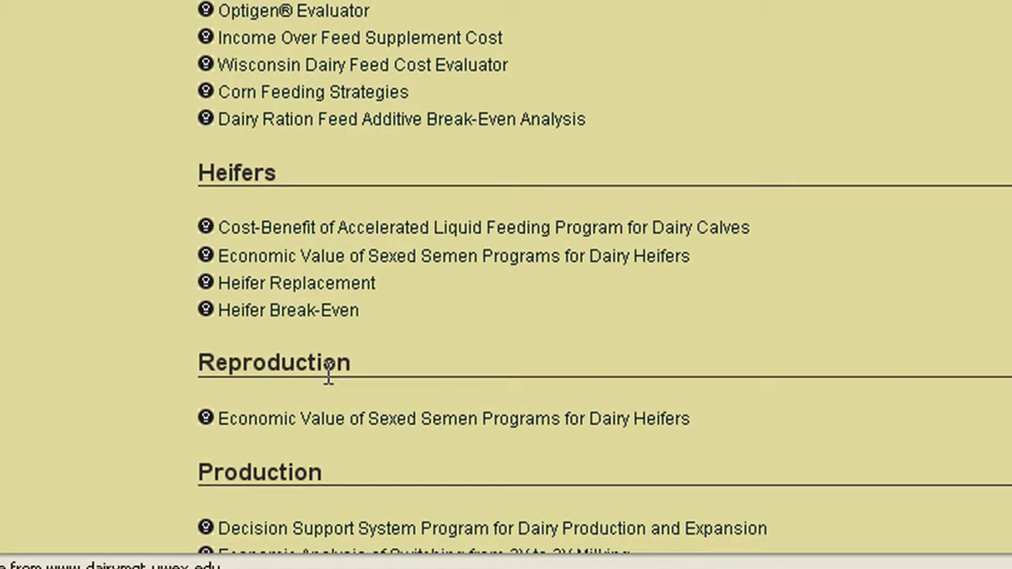